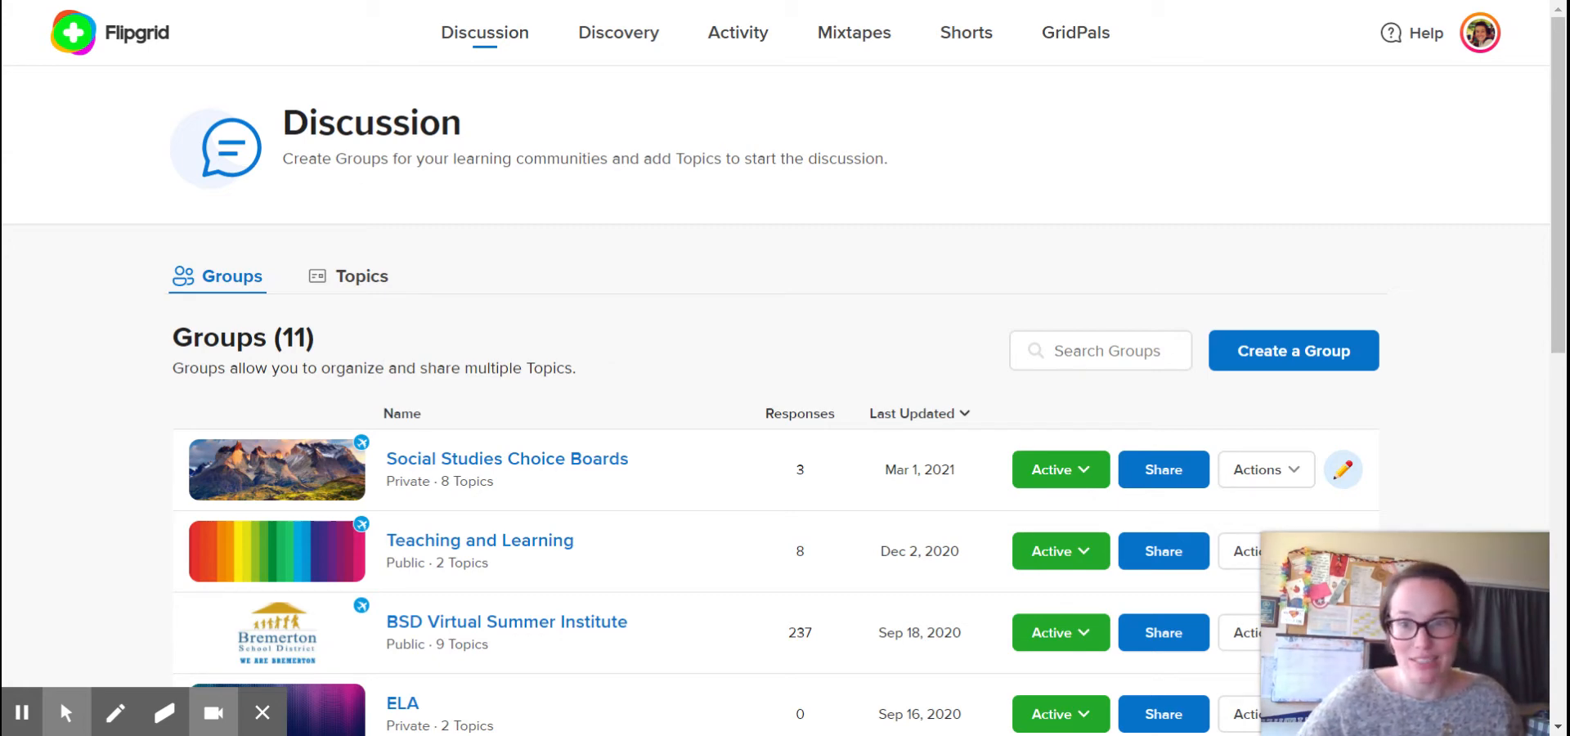
- Look through the list of existing groups, including the active and hidden ones
scroll(630, 427, down, 7)
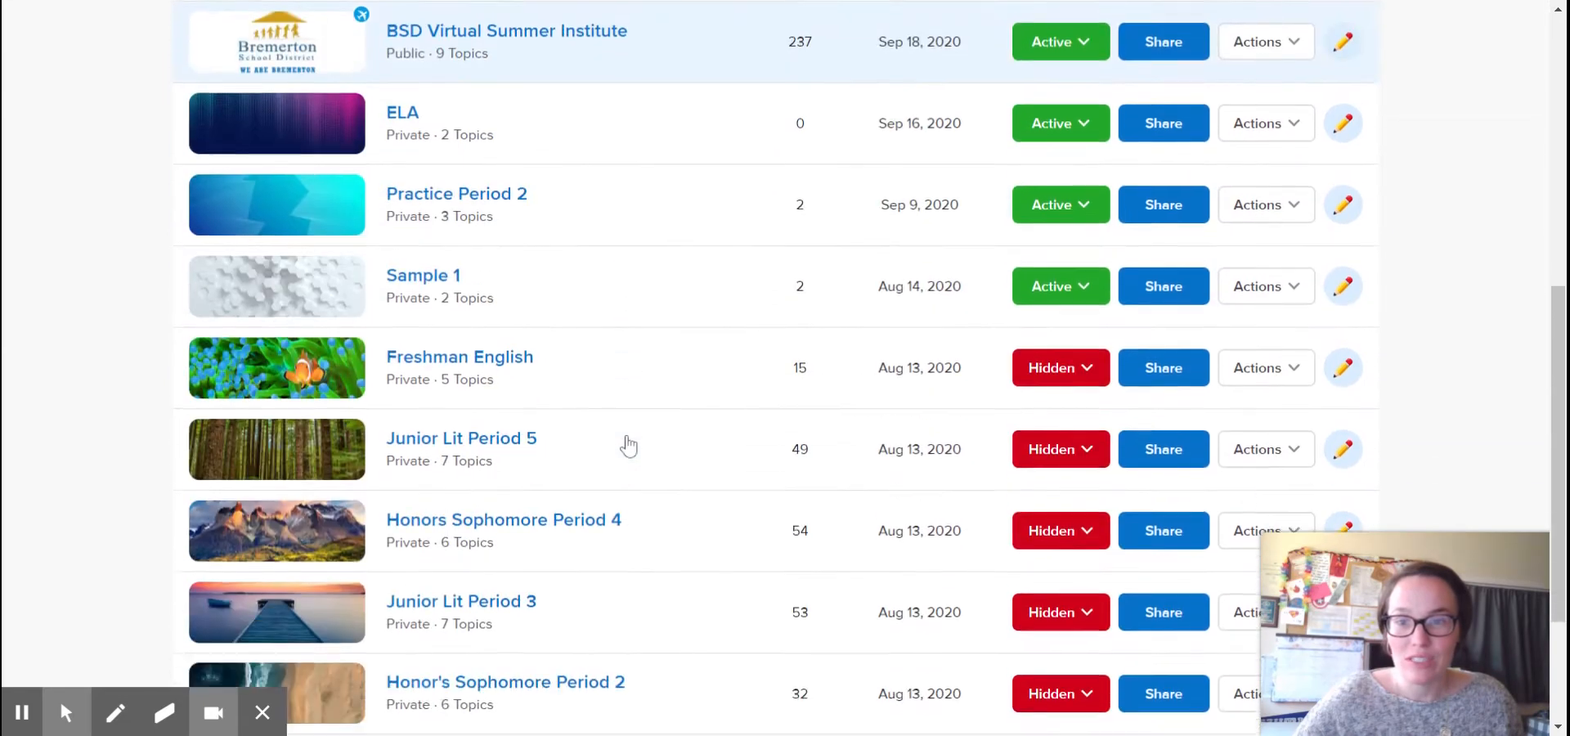
scroll(629, 446, down, 3)
scroll(629, 445, up, 9)
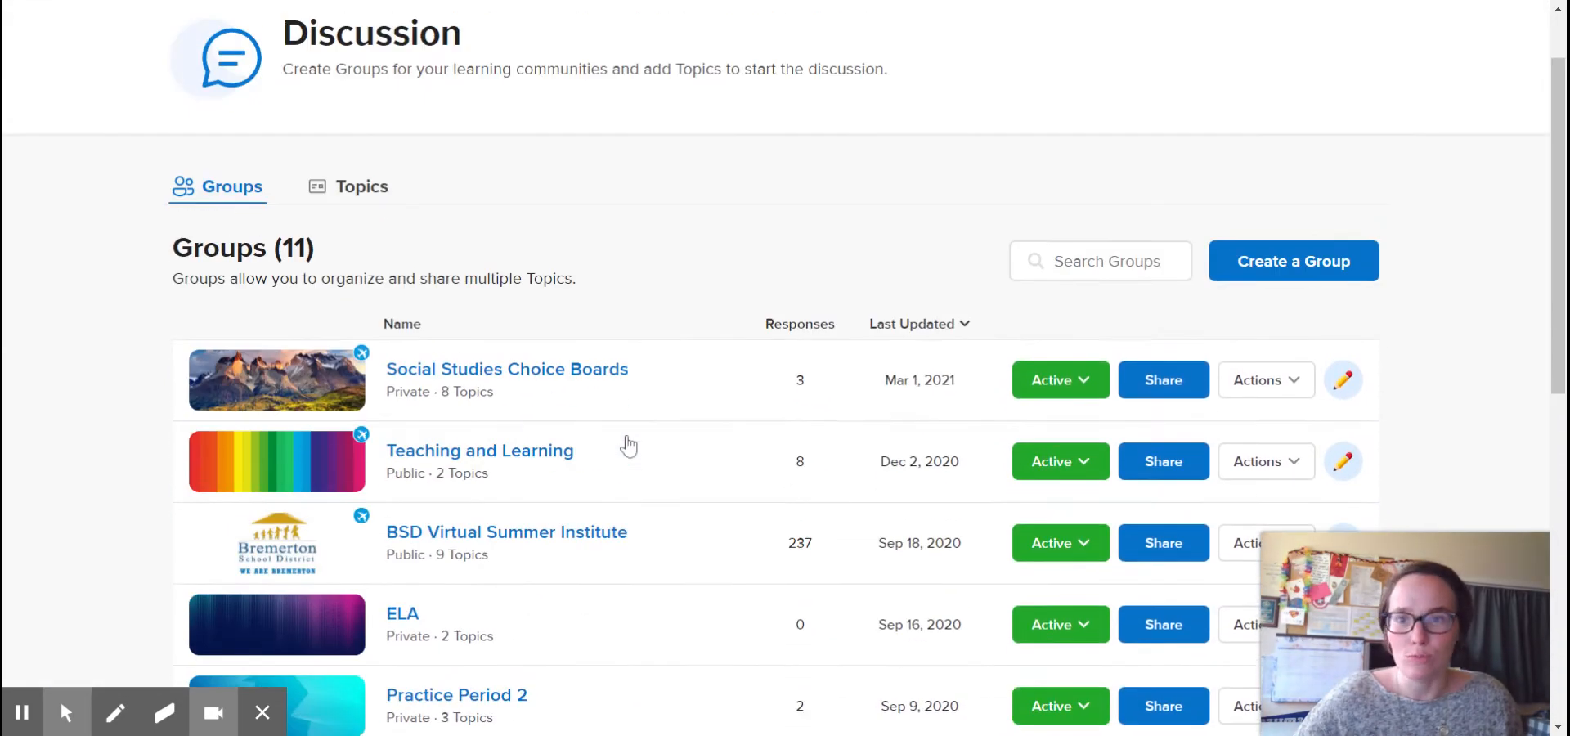
scroll(625, 446, down, 7)
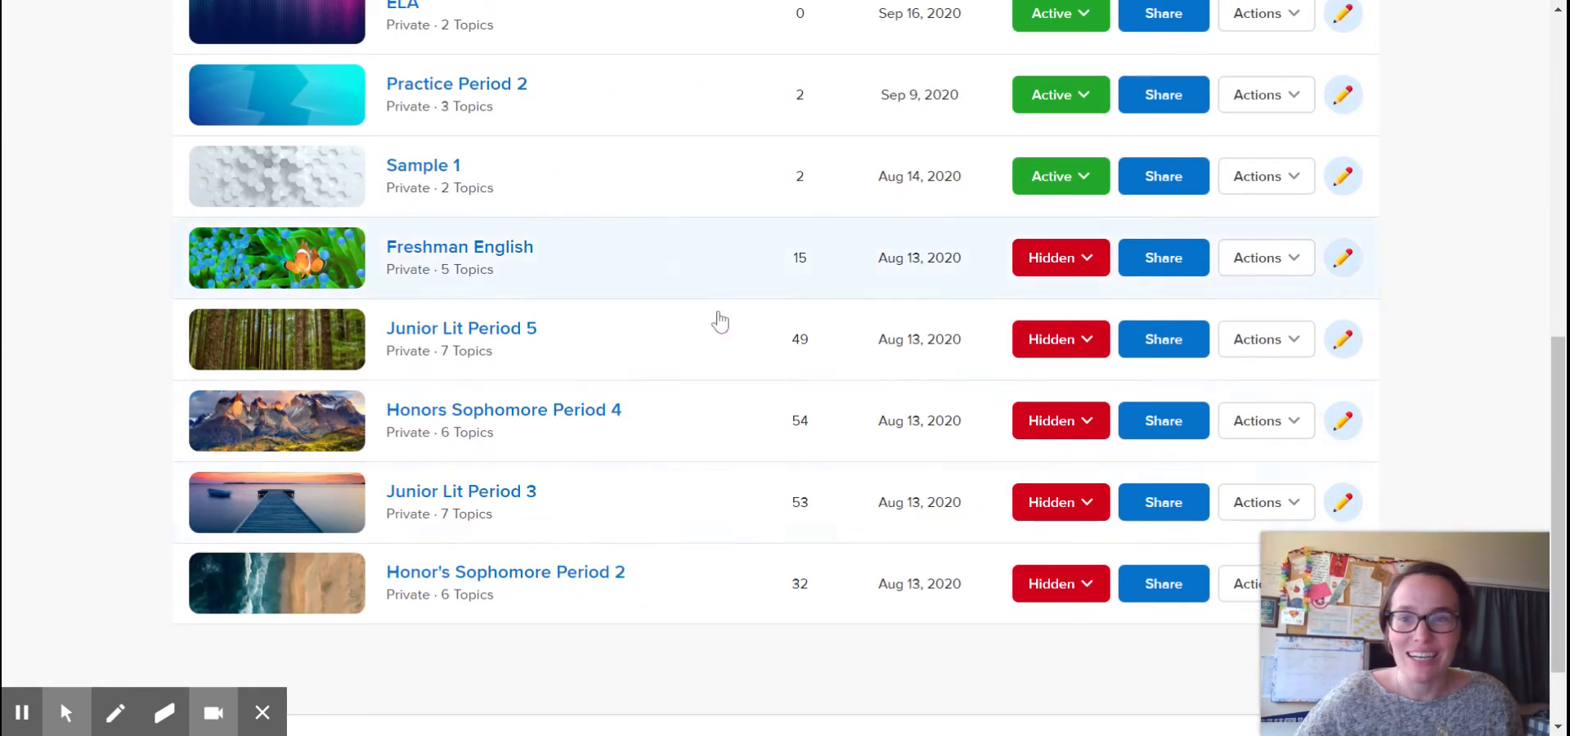
scroll(603, 491, up, 5)
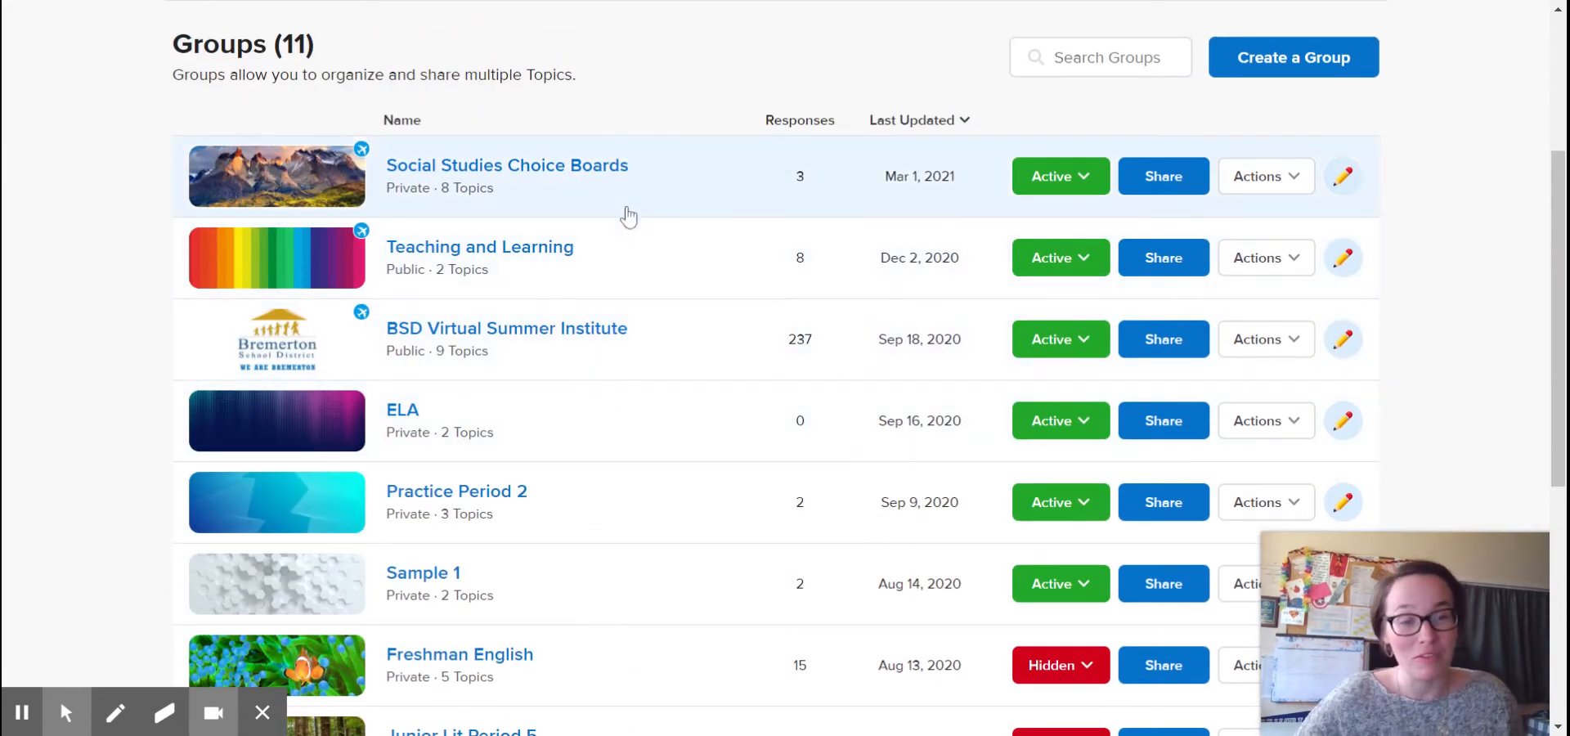
scroll(711, 388, down, 6)
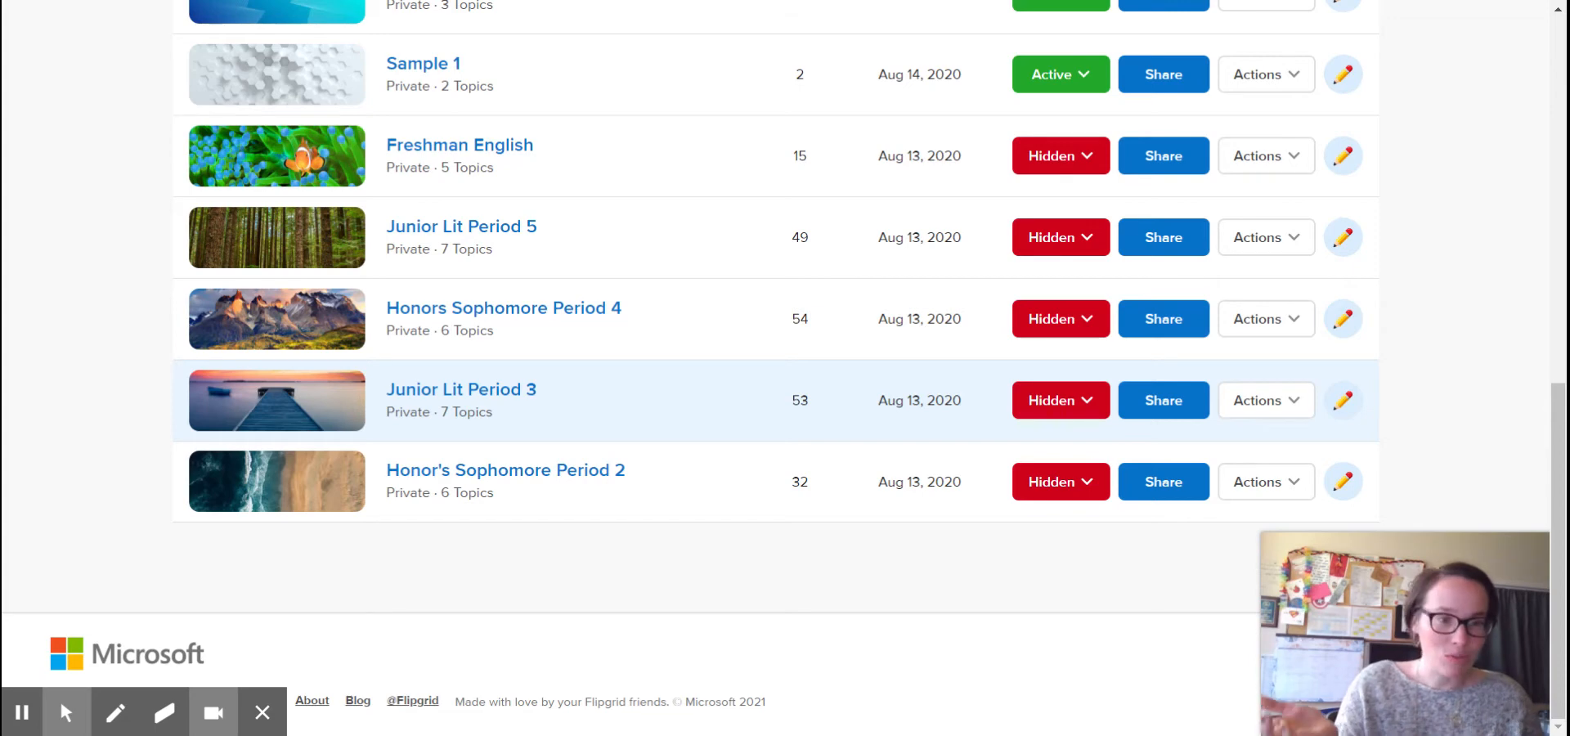
scroll(712, 408, up, 6)
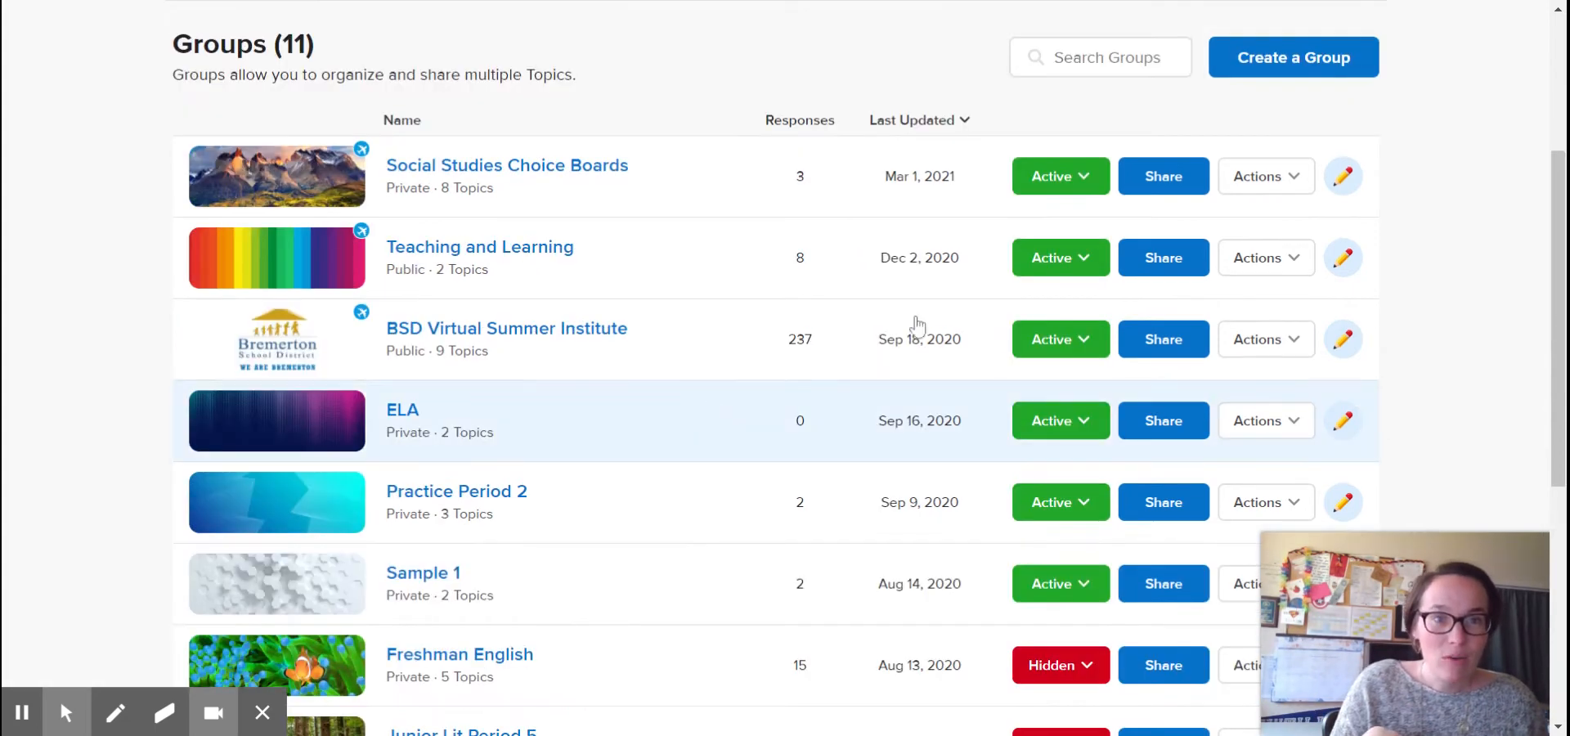
- Start a new group named "Period 2" and highlight its suggested join code
click(1338, 70)
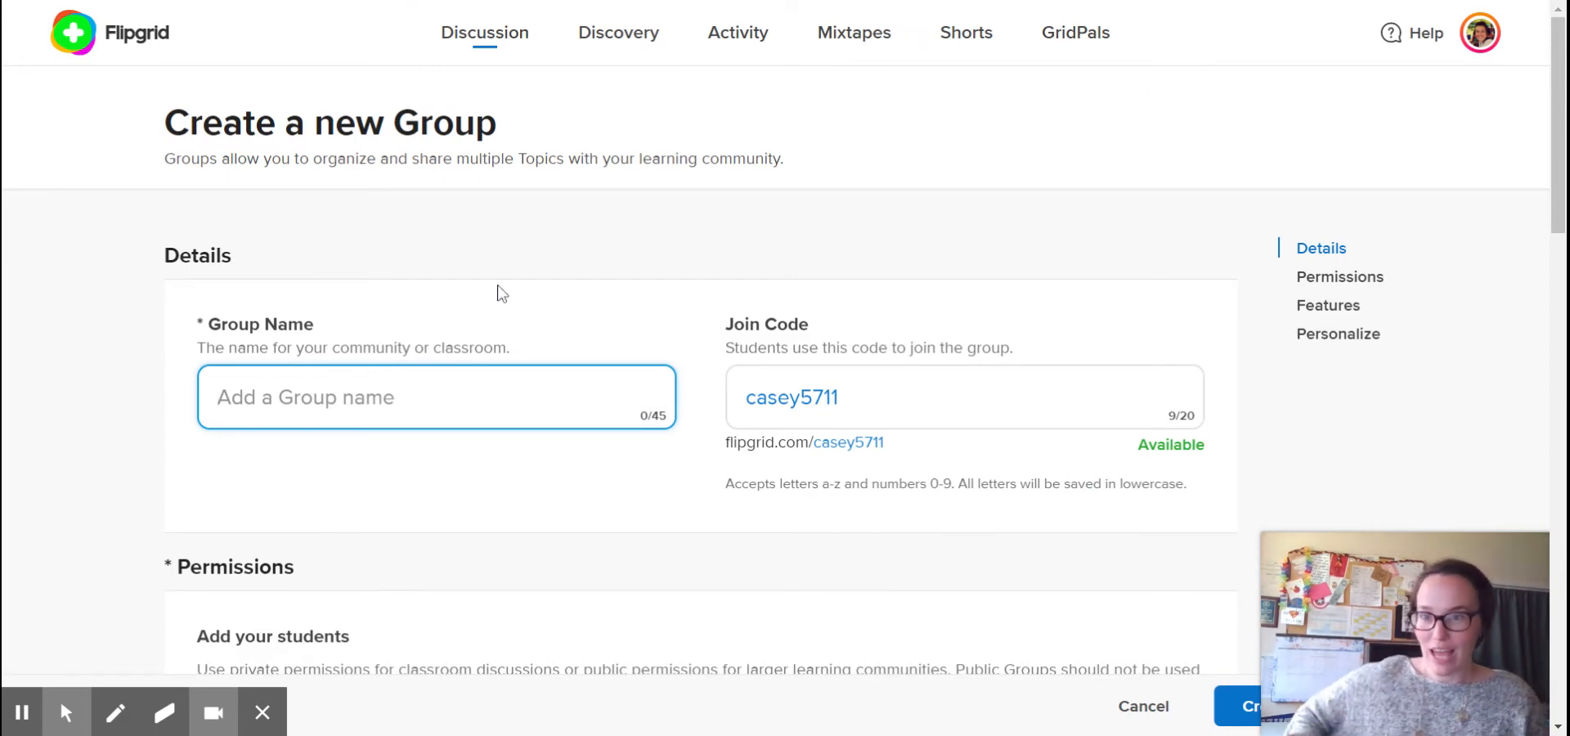
text(Period 2)
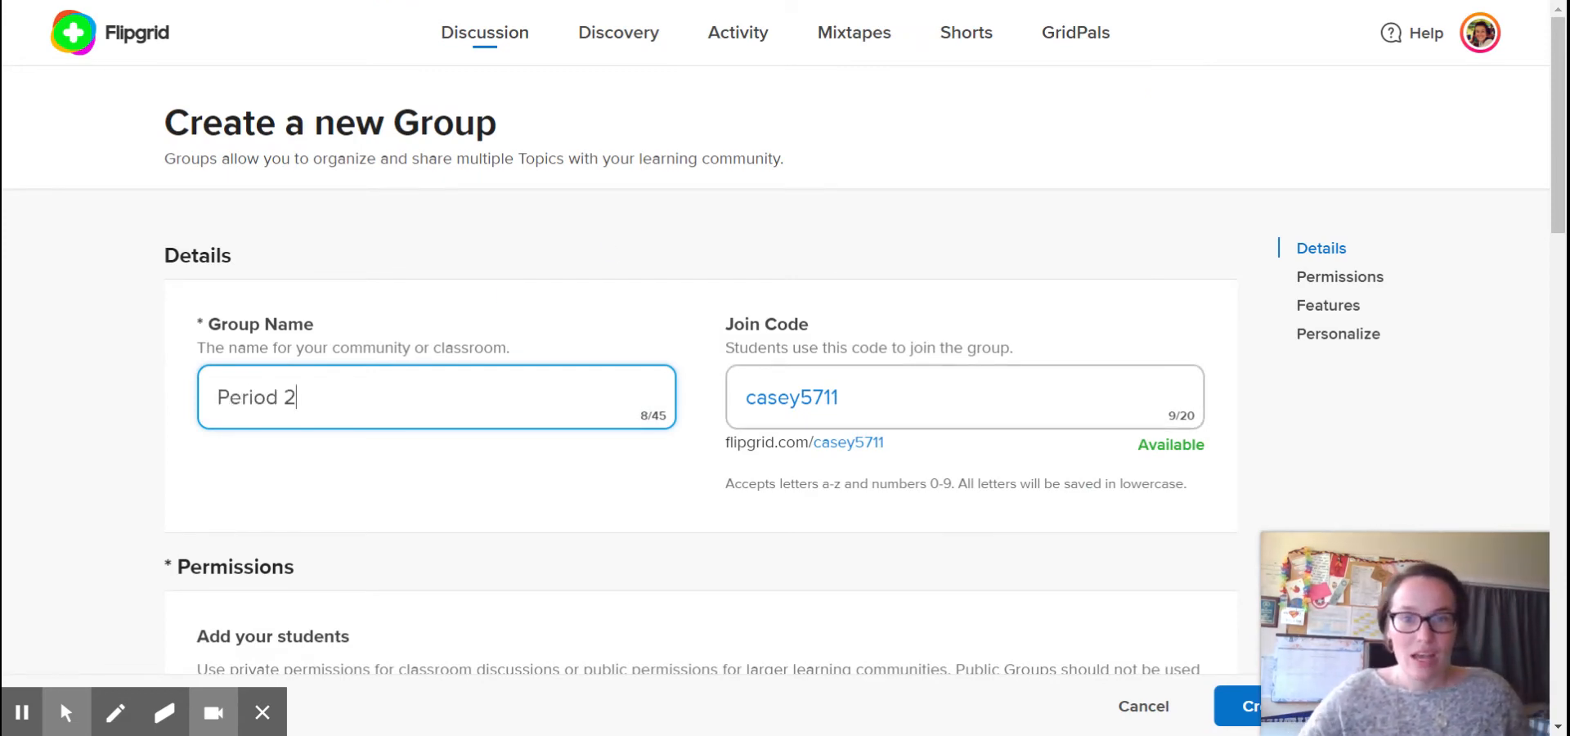
click(838, 397)
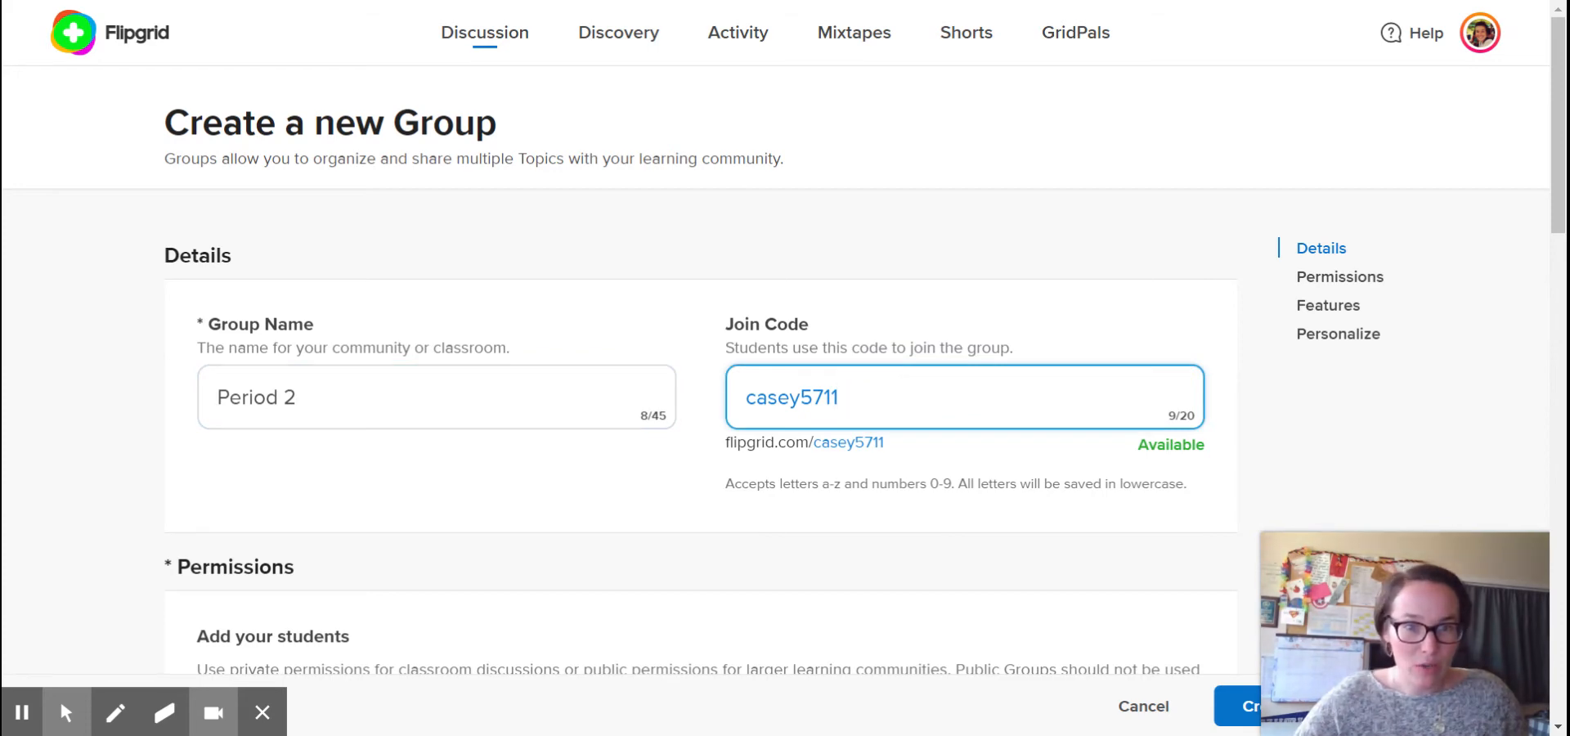
drag(838, 397, 744, 405)
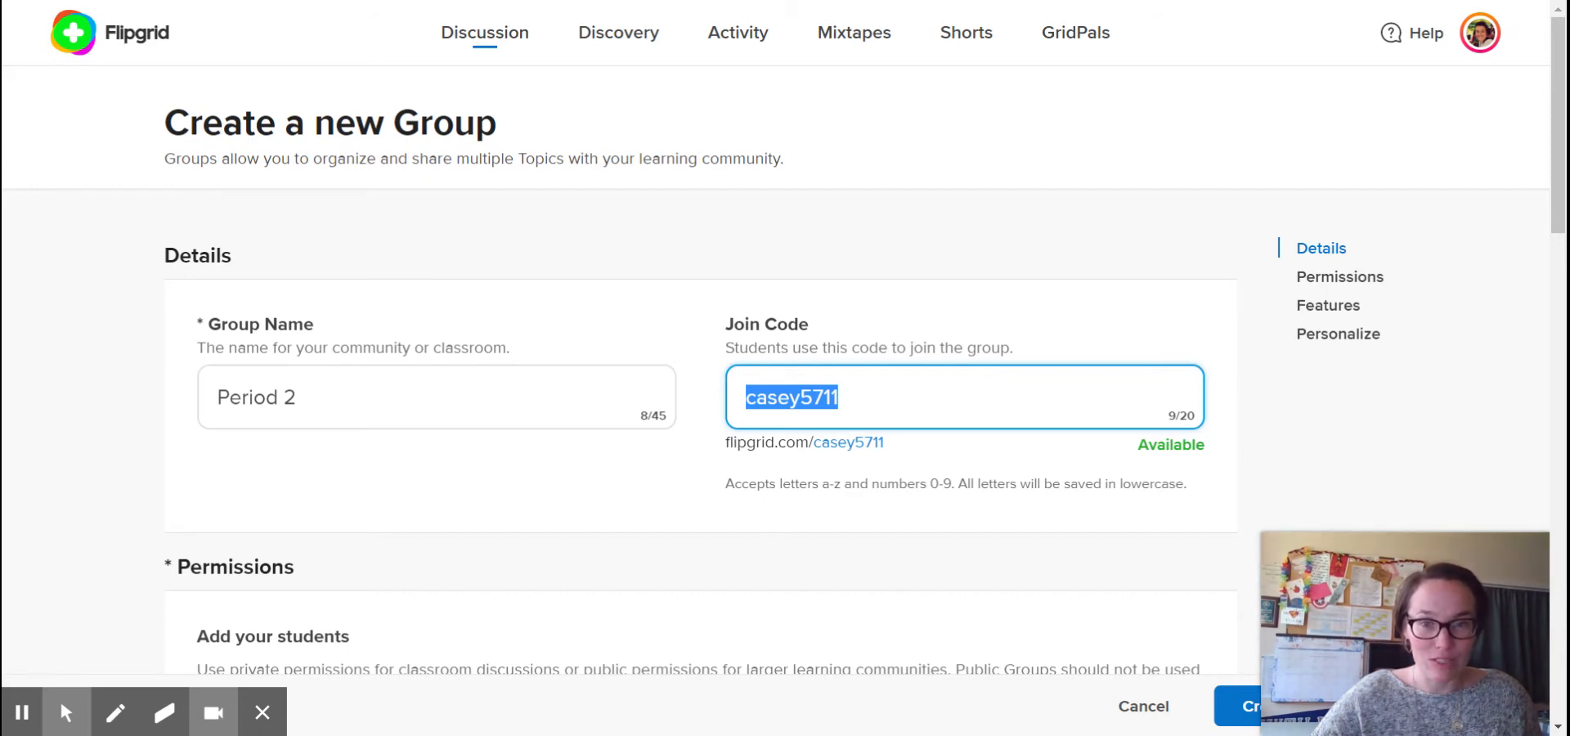
scroll(785, 368, down, 1)
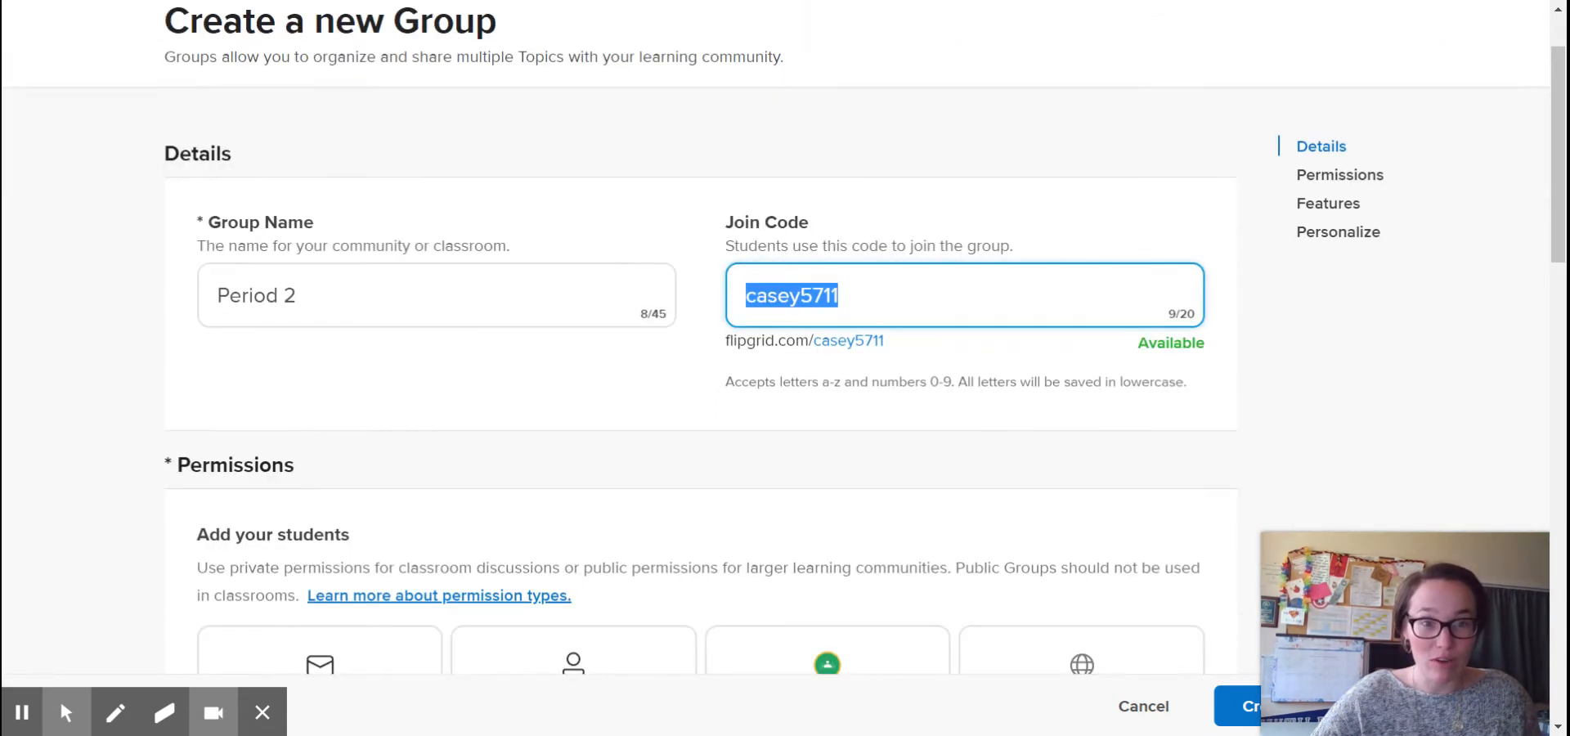
scroll(596, 409, down, 3)
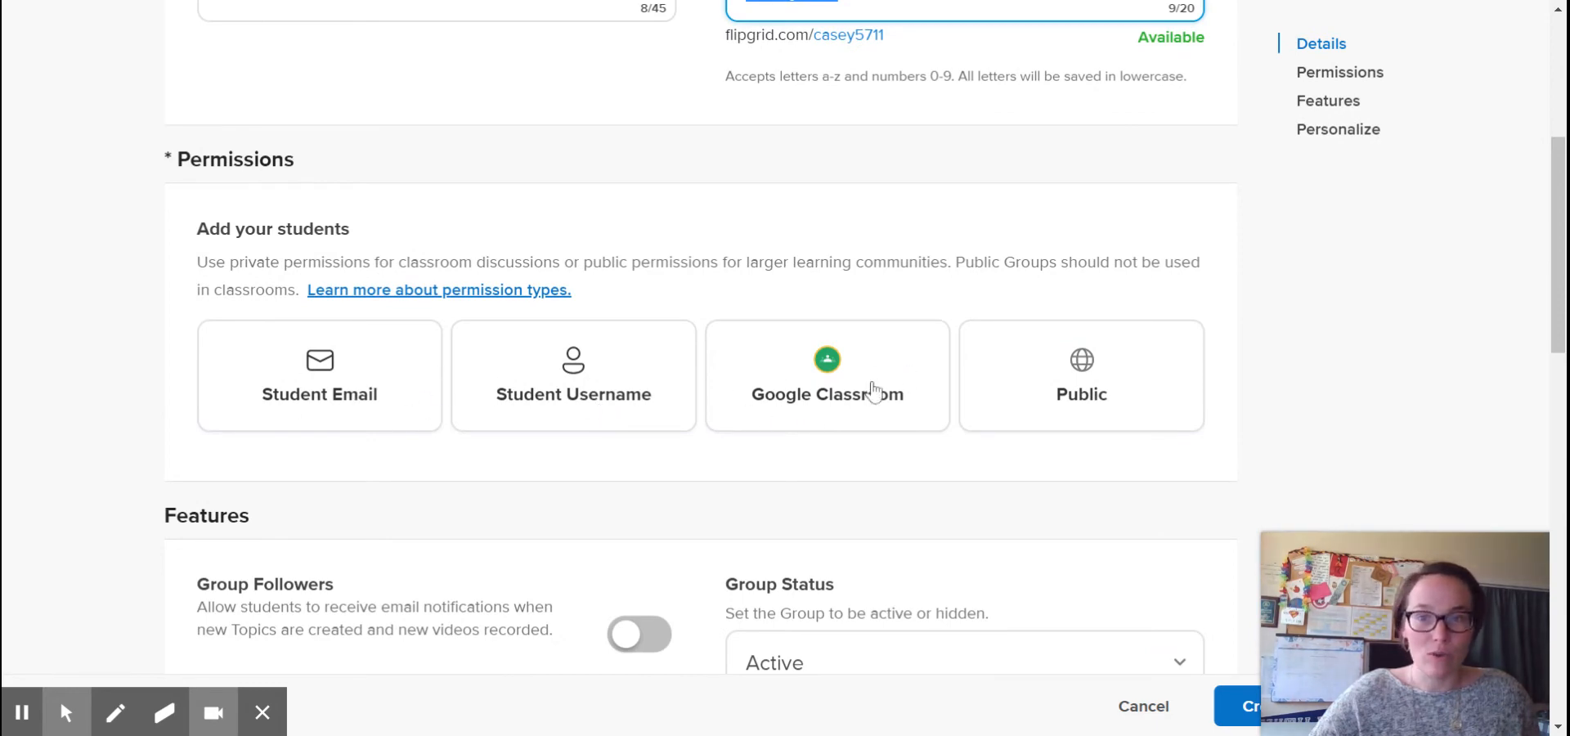
click(365, 365)
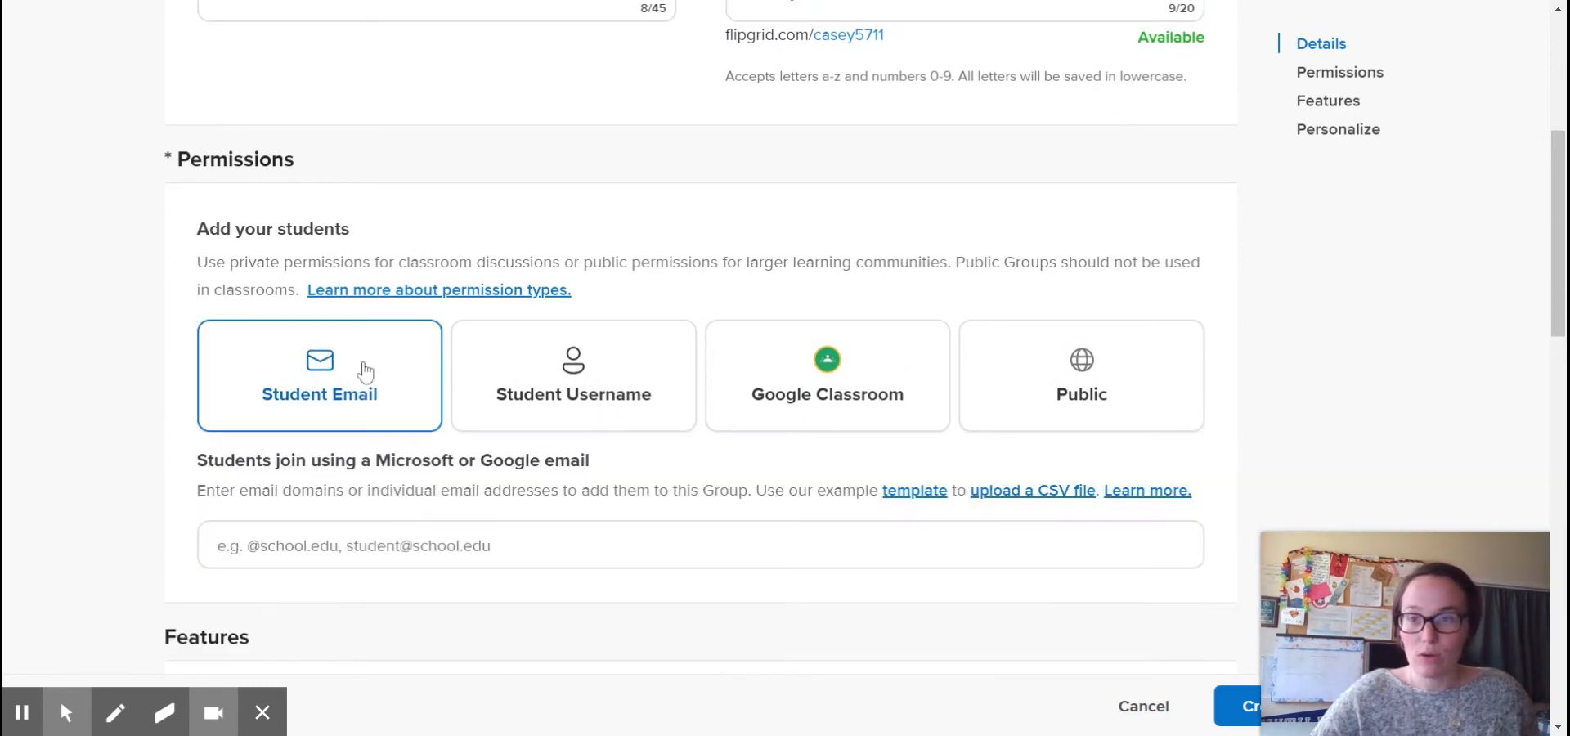
click(460, 544)
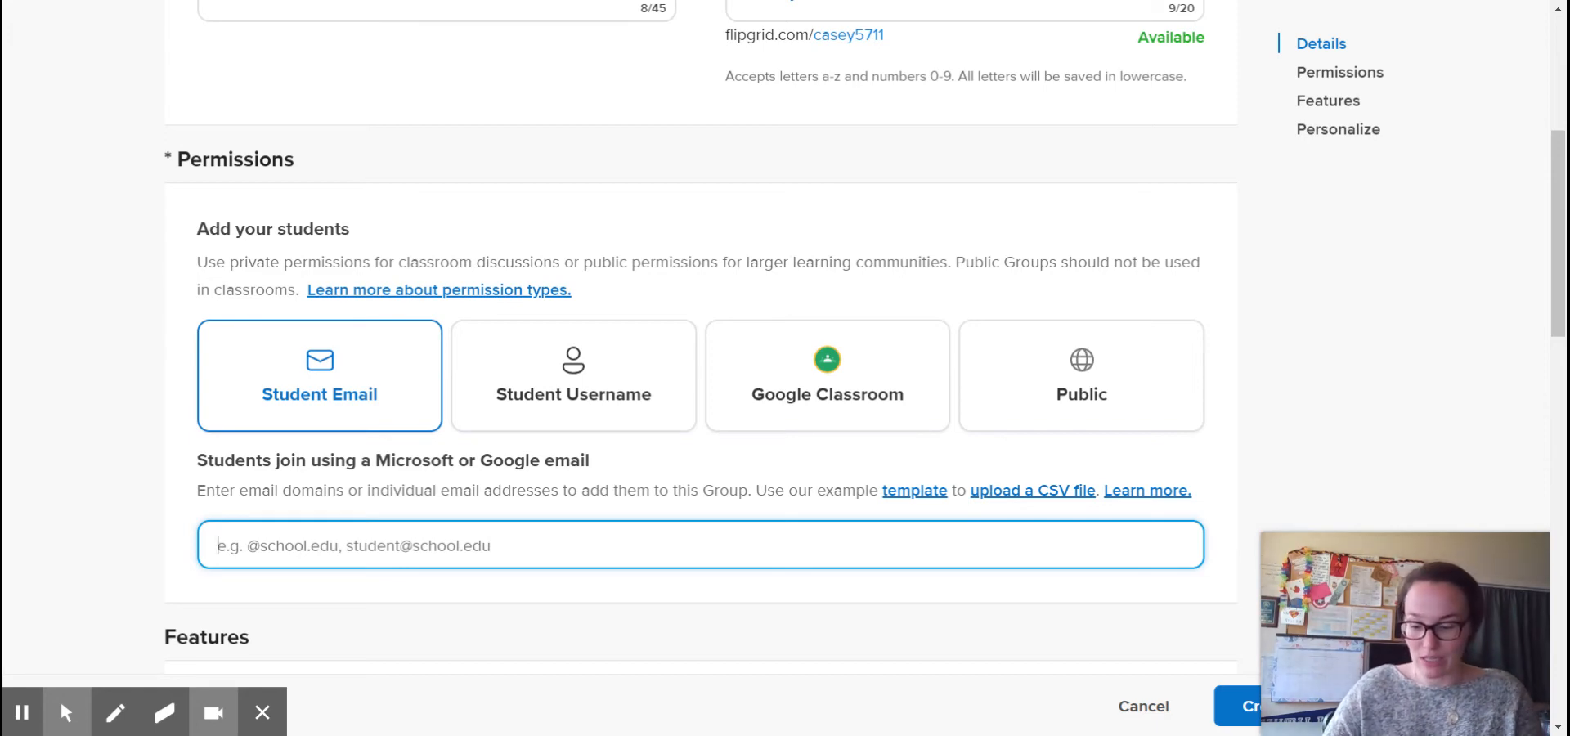
text(@bremertonschool.)
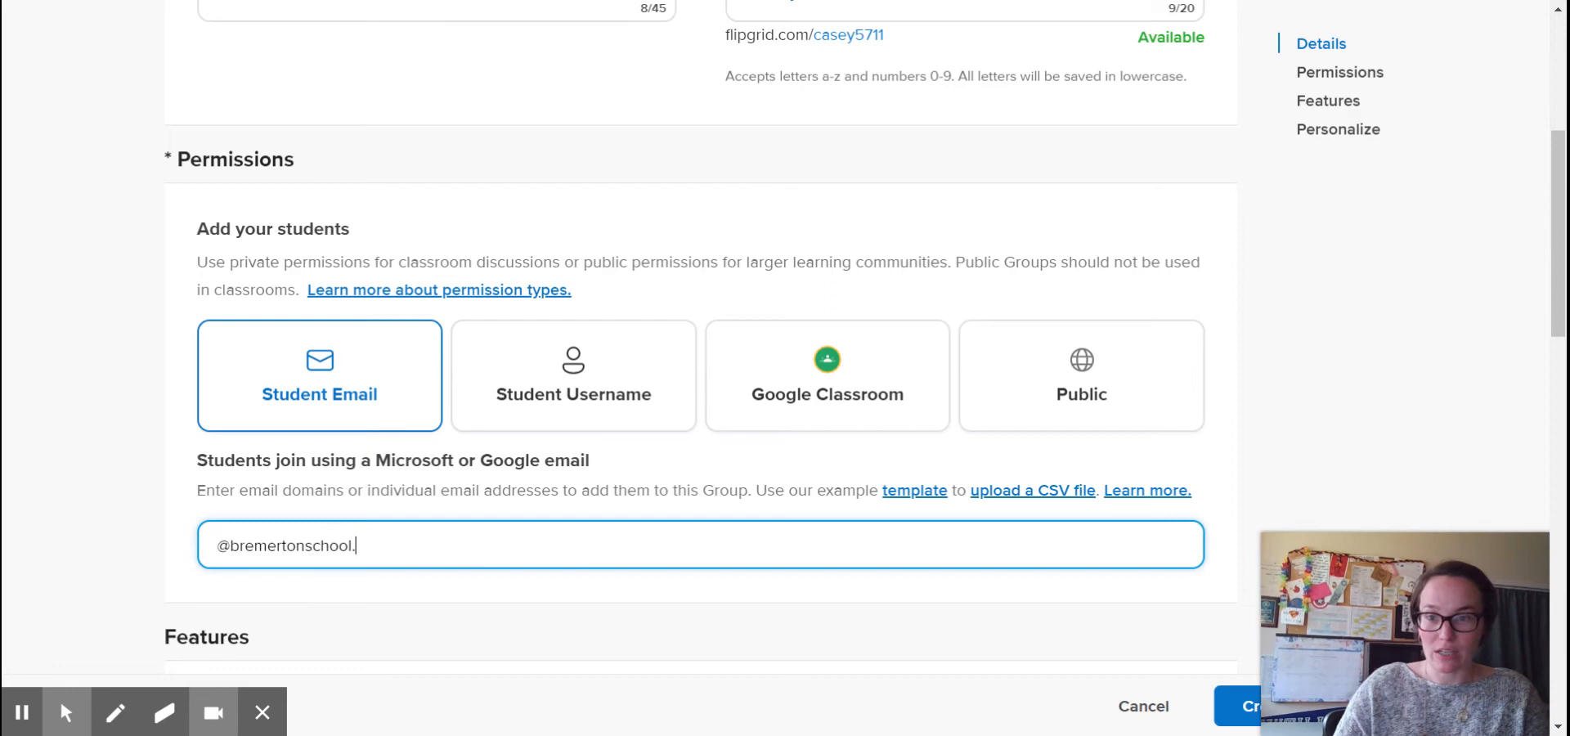
key(BackSpace)
text(s.org, )
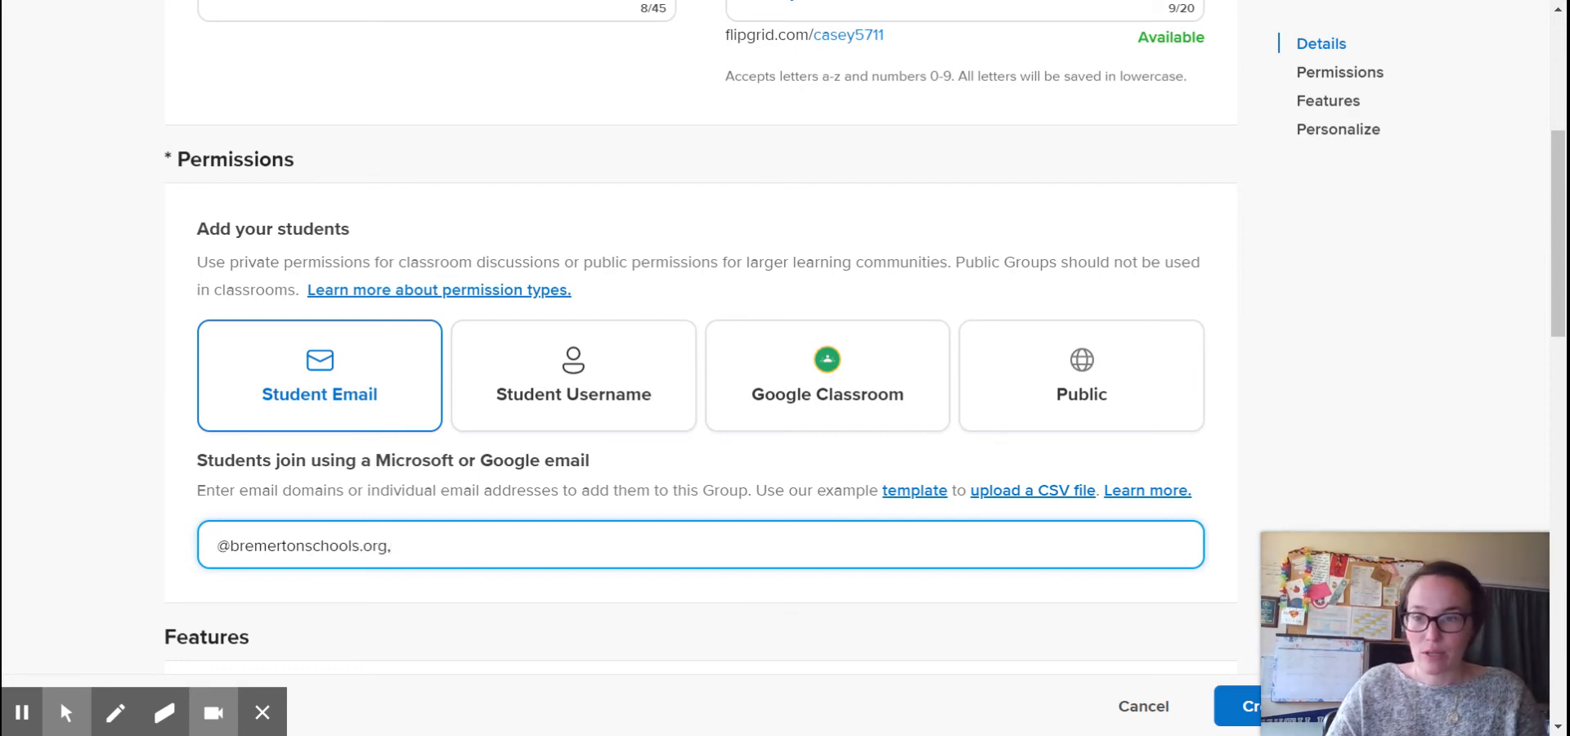
text(@)
text(bs)
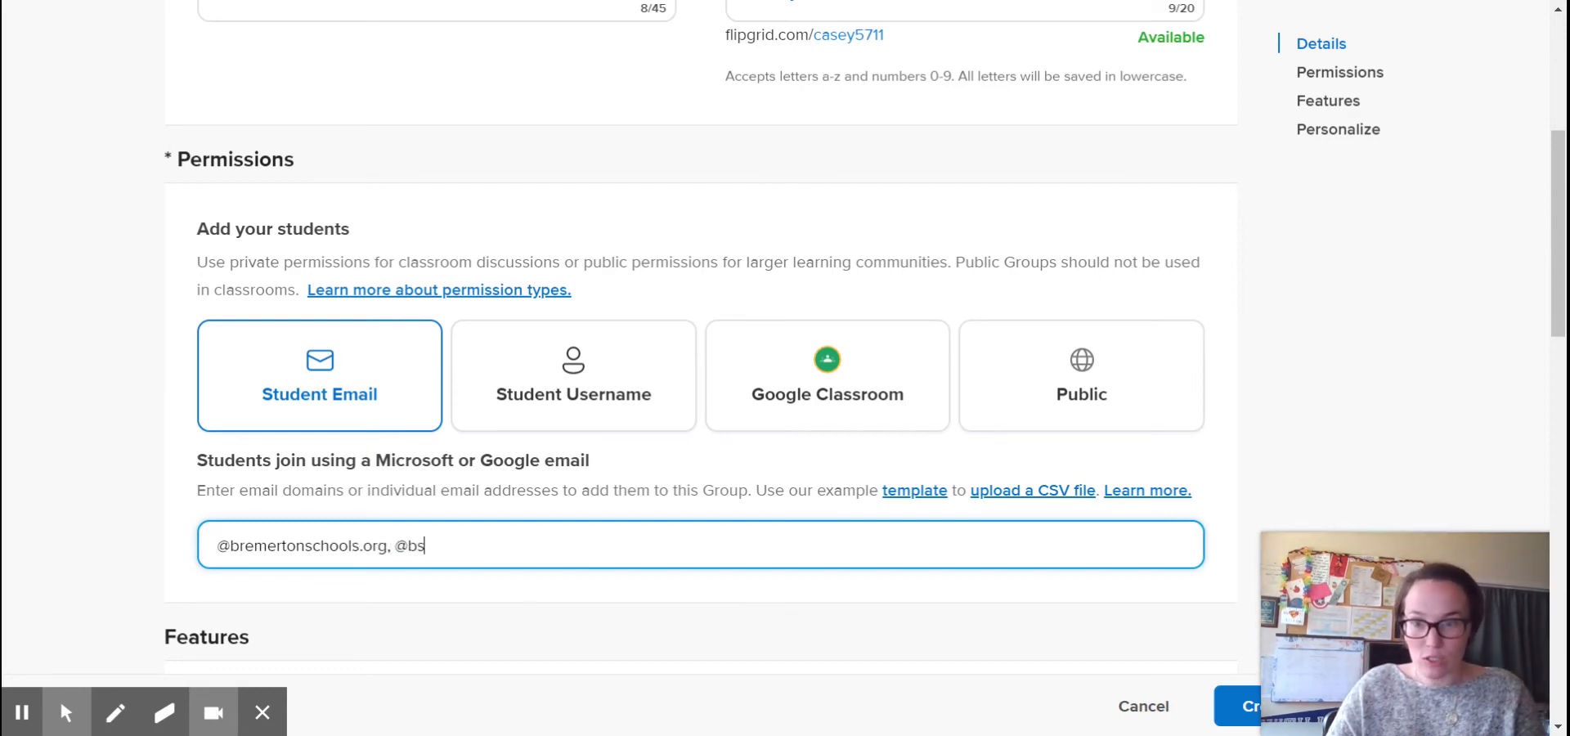
text(dstudents.org)
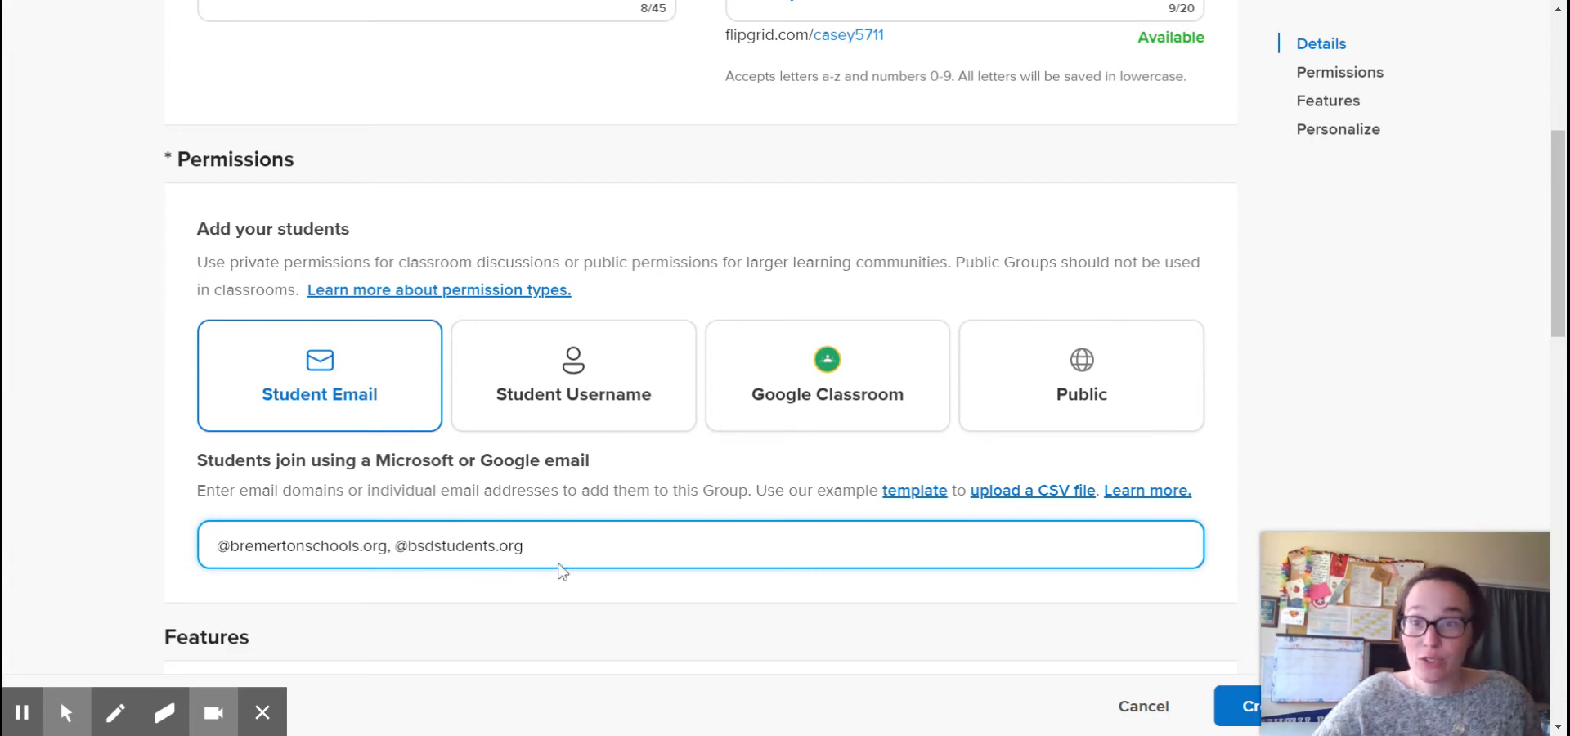
- Set the group permissions to Google Classroom and select the class Practice Class (Section Period 3)
click(828, 398)
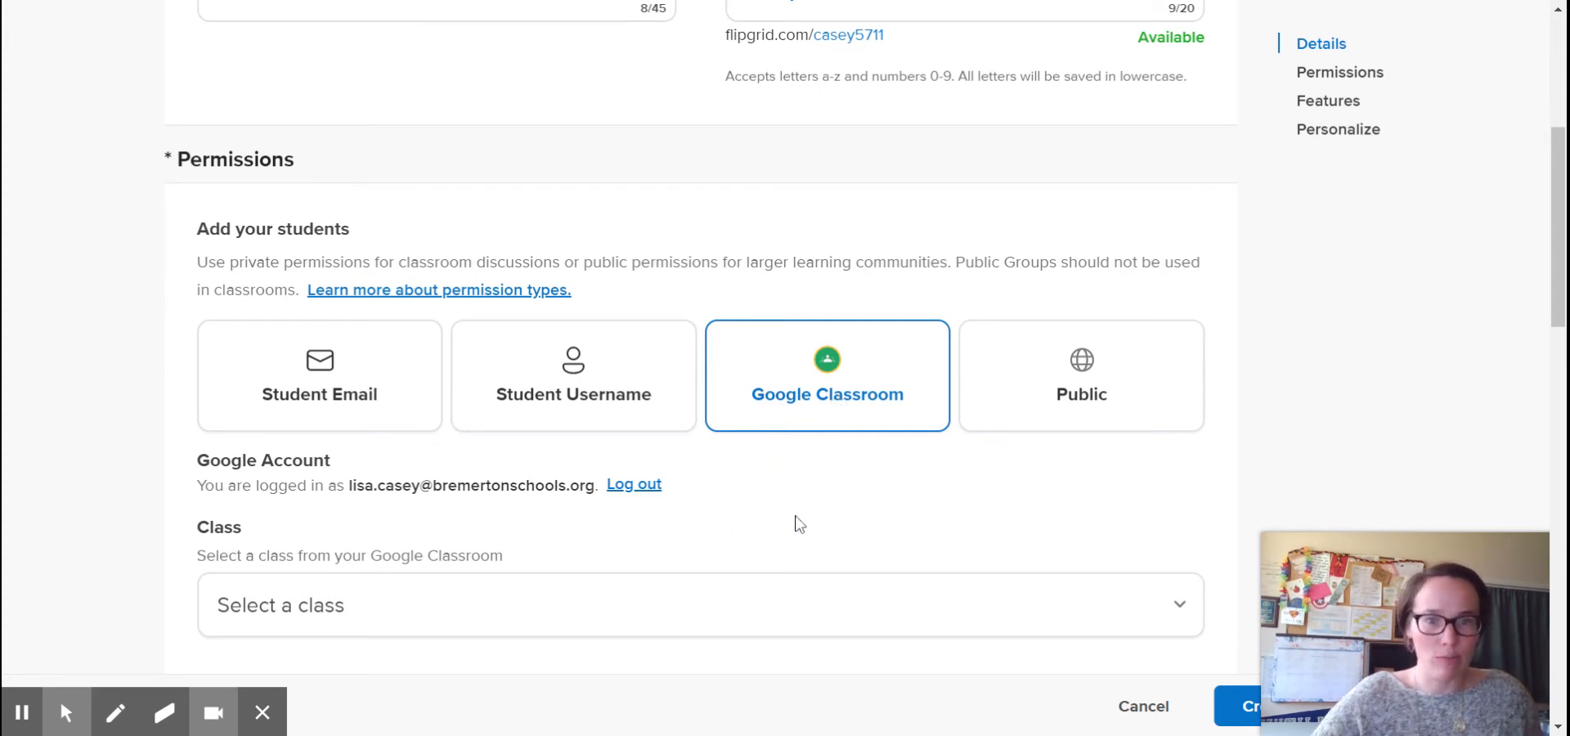
scroll(799, 524, down, 1)
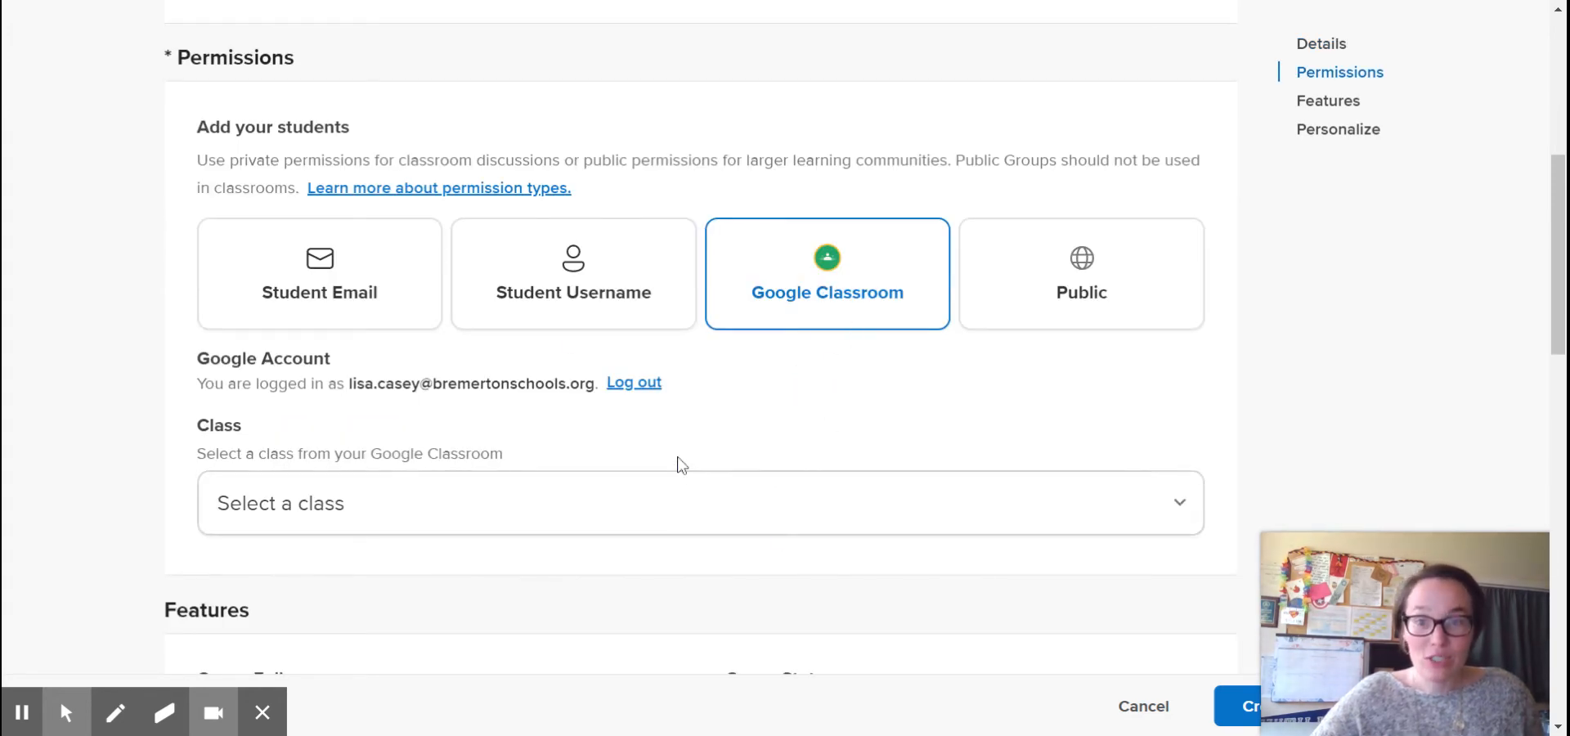
click(429, 517)
scroll(425, 626, down, 1)
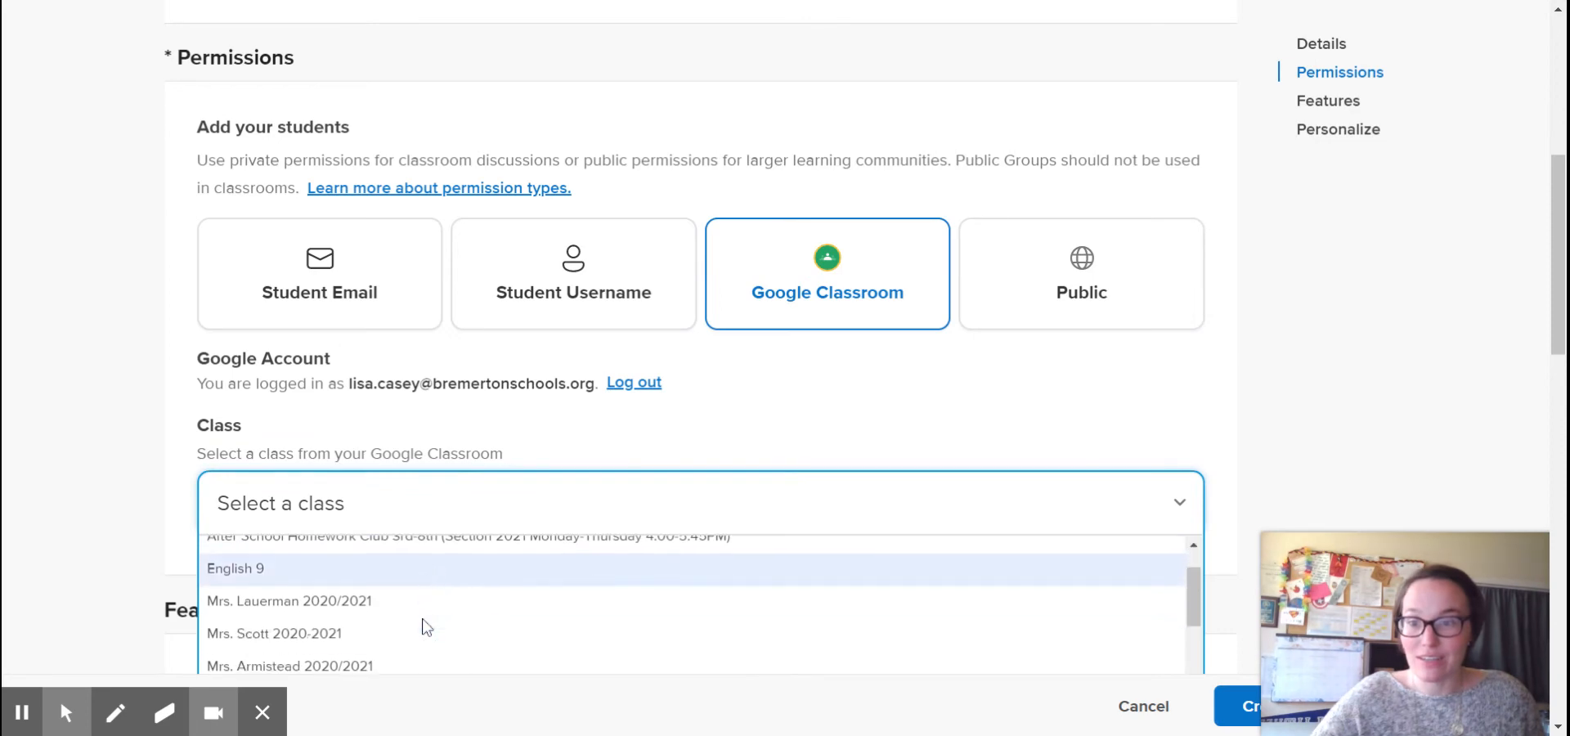
scroll(423, 624, down, 5)
click(380, 469)
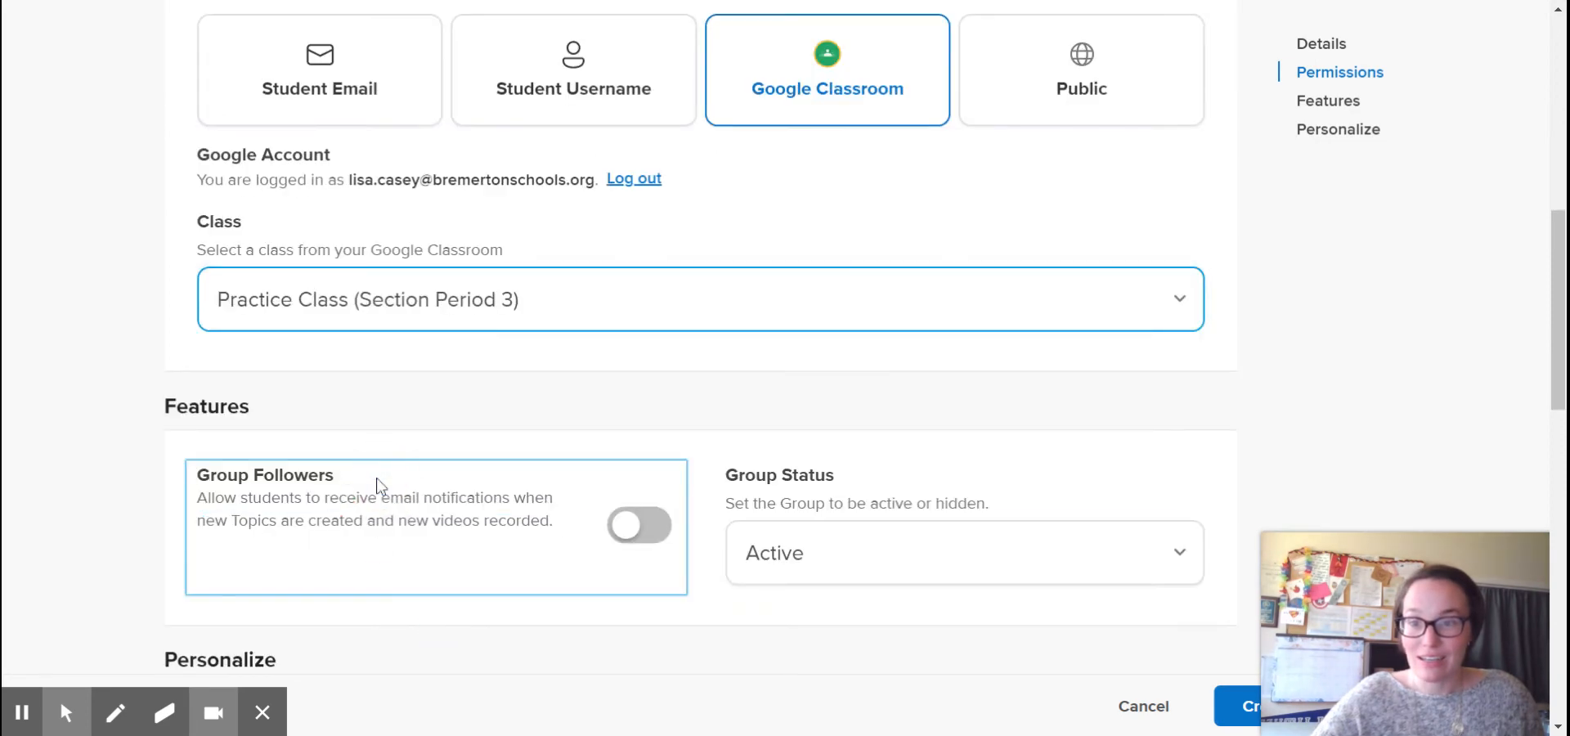
scroll(482, 427, up, 5)
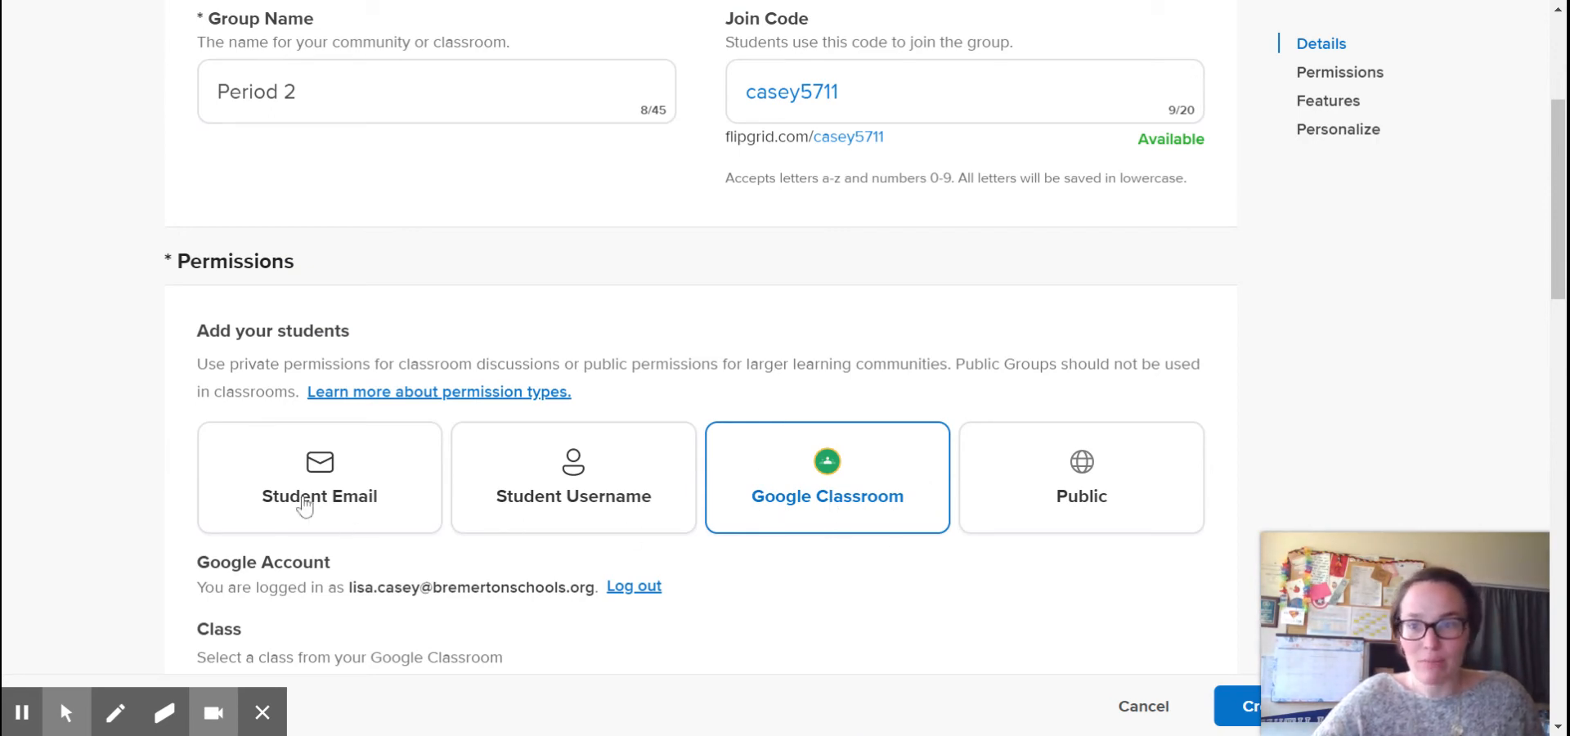
scroll(781, 501, down, 5)
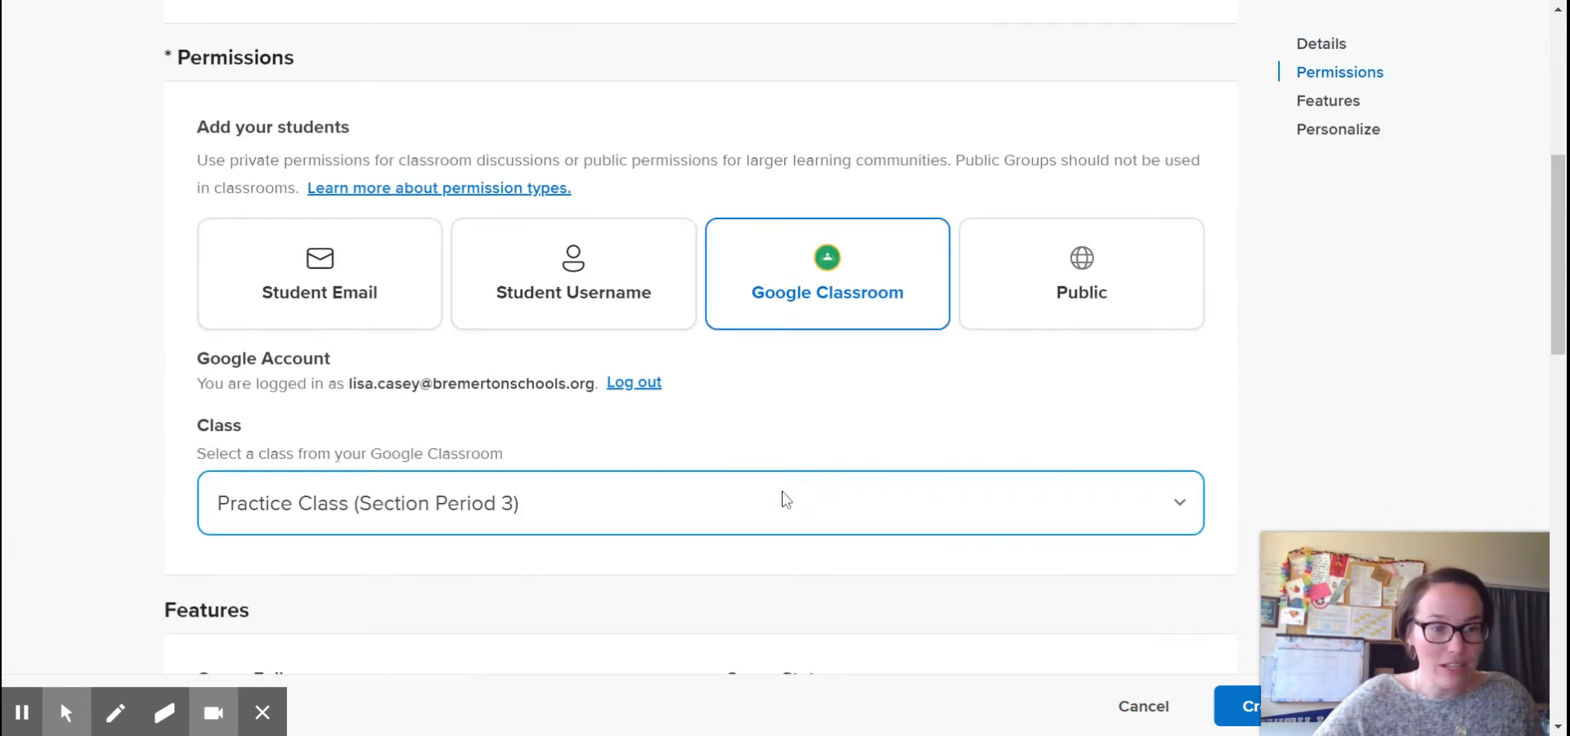
- Turn on Group Followers notifications and show the Group Status options
scroll(782, 499, down, 4)
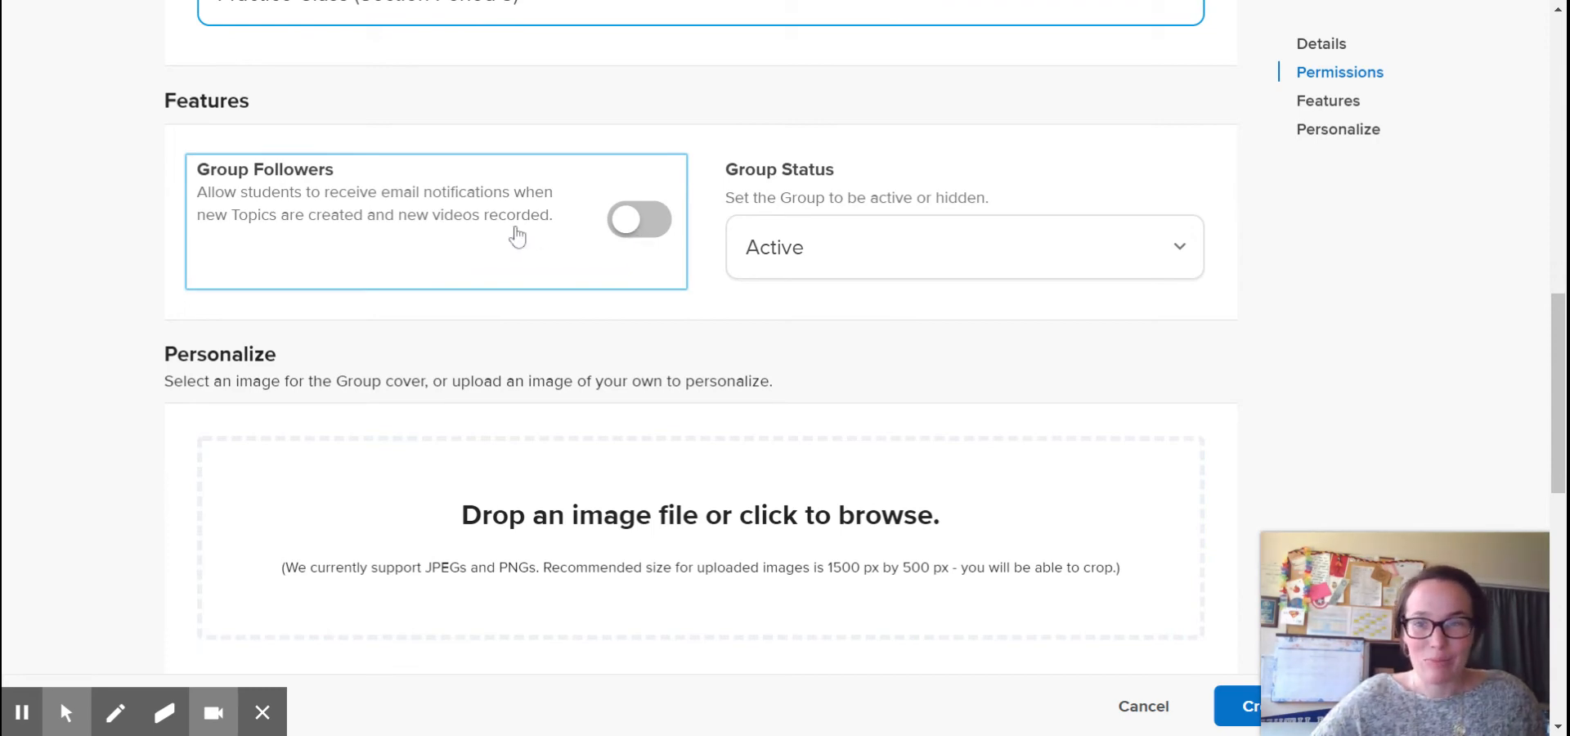
click(631, 220)
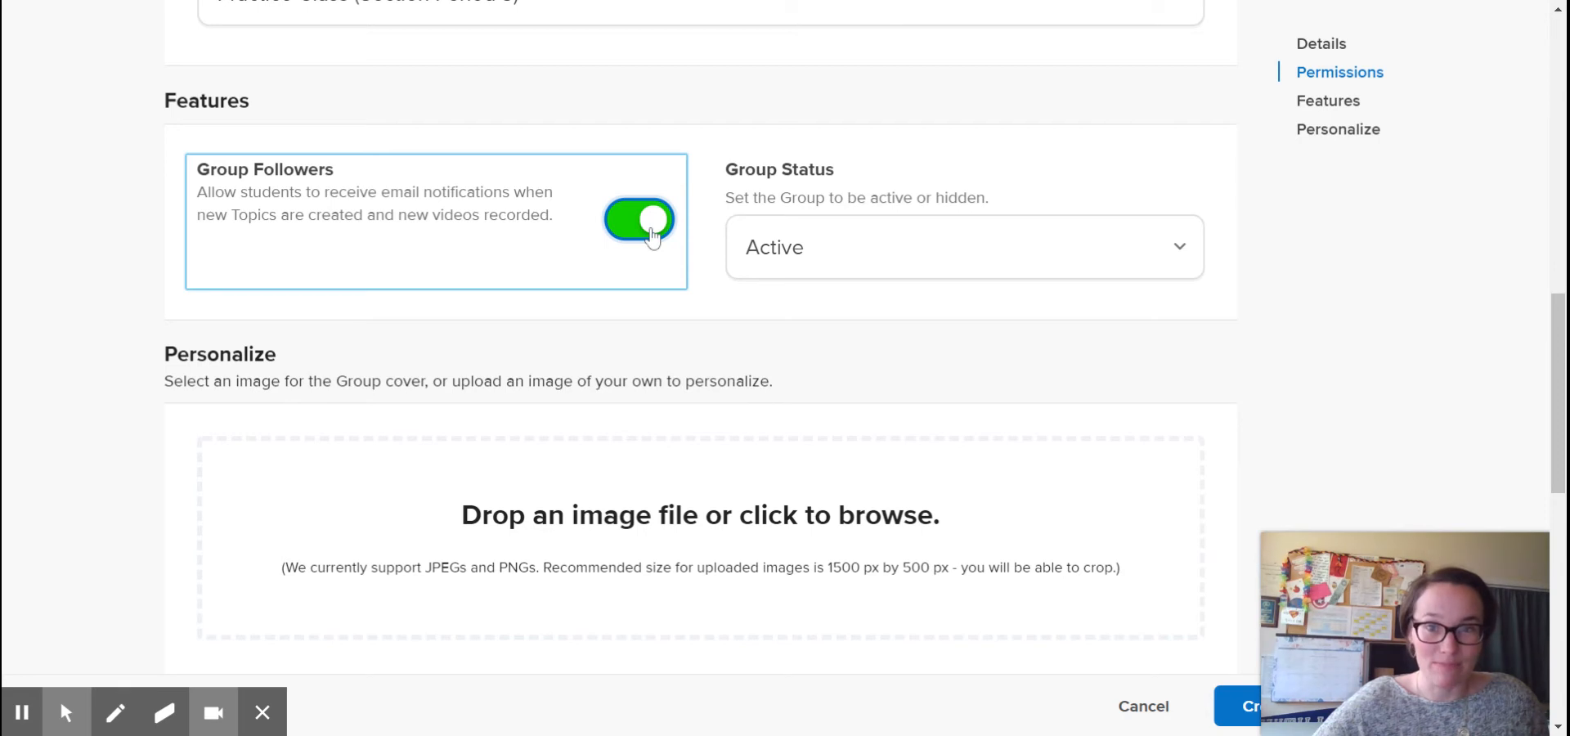
click(817, 246)
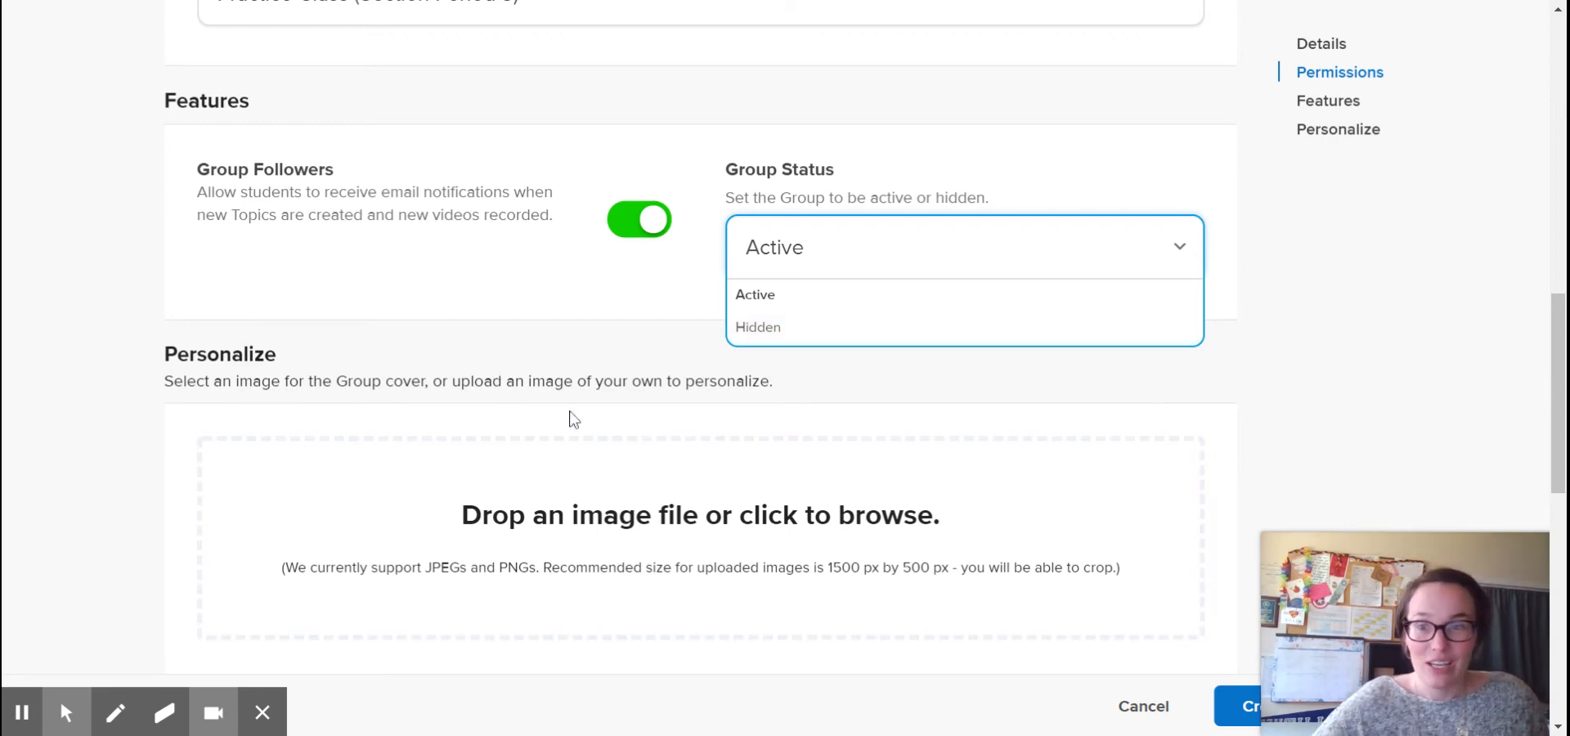
- Look over the cover image choices, keep the misty forest cover, and create the group
scroll(655, 409, down, 10)
scroll(630, 190, up, 3)
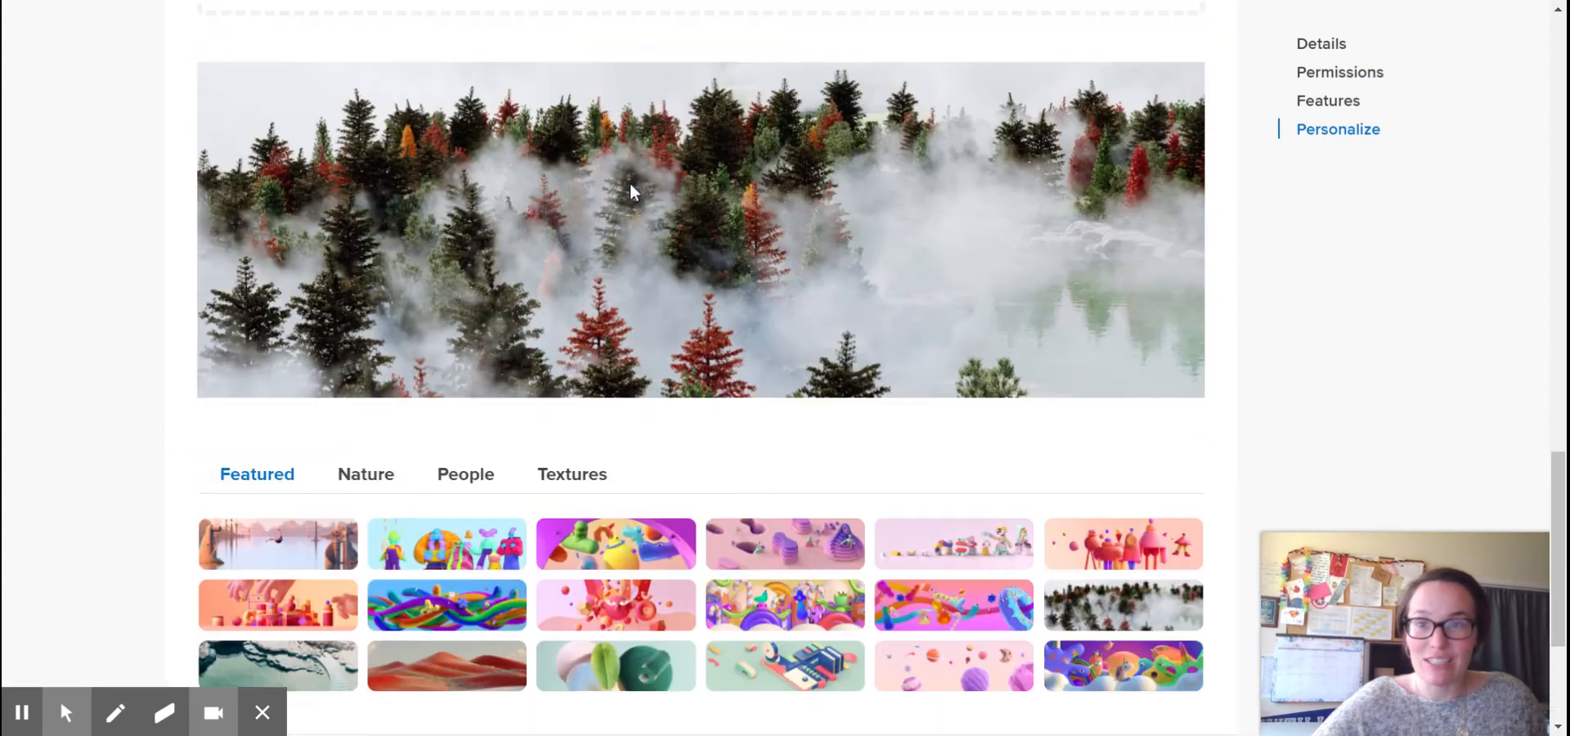
scroll(631, 190, up, 1)
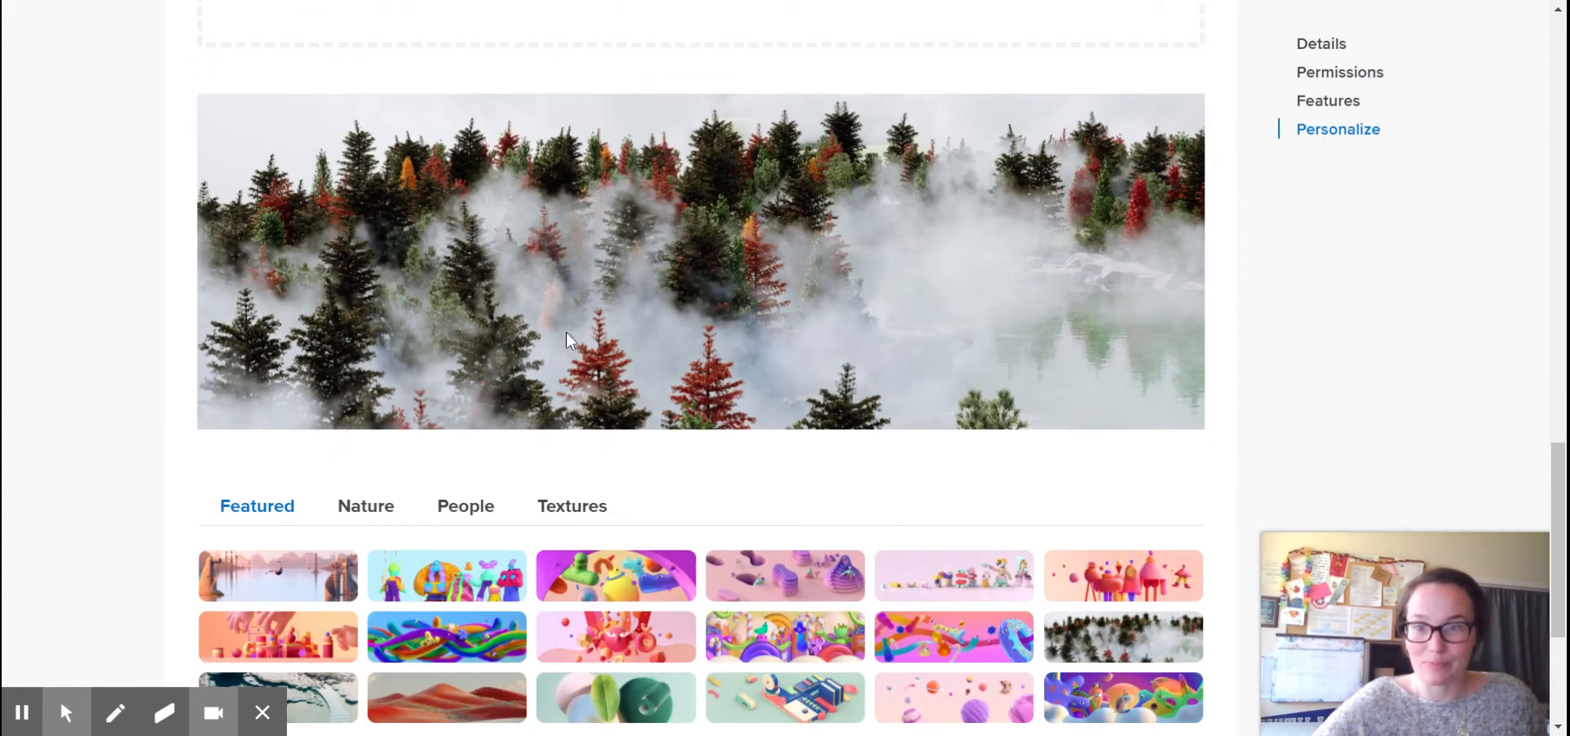
scroll(566, 332, down, 4)
click(1161, 520)
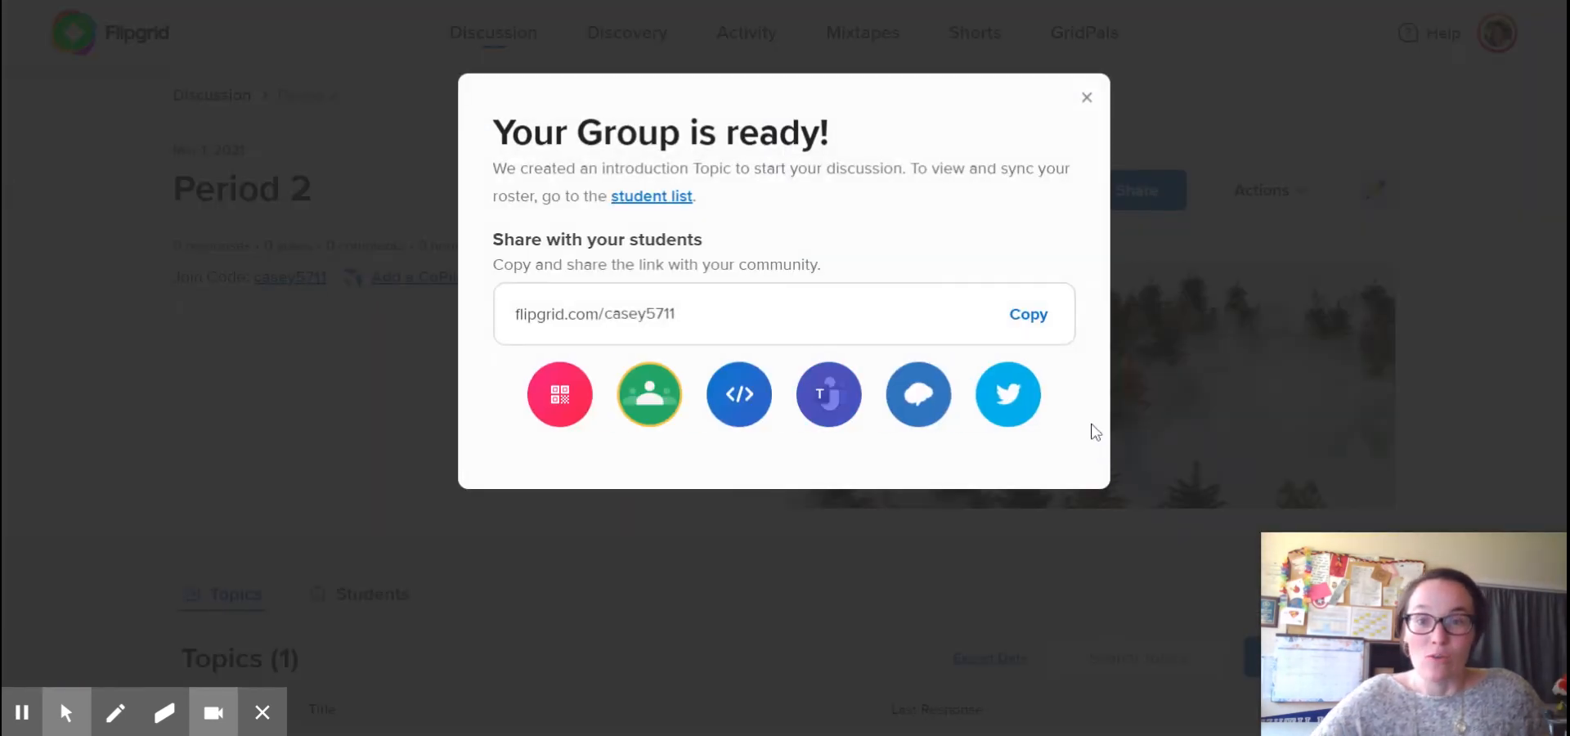
- Highlight the join code in the new group's share link and close the sharing dialog
drag(673, 314, 601, 314)
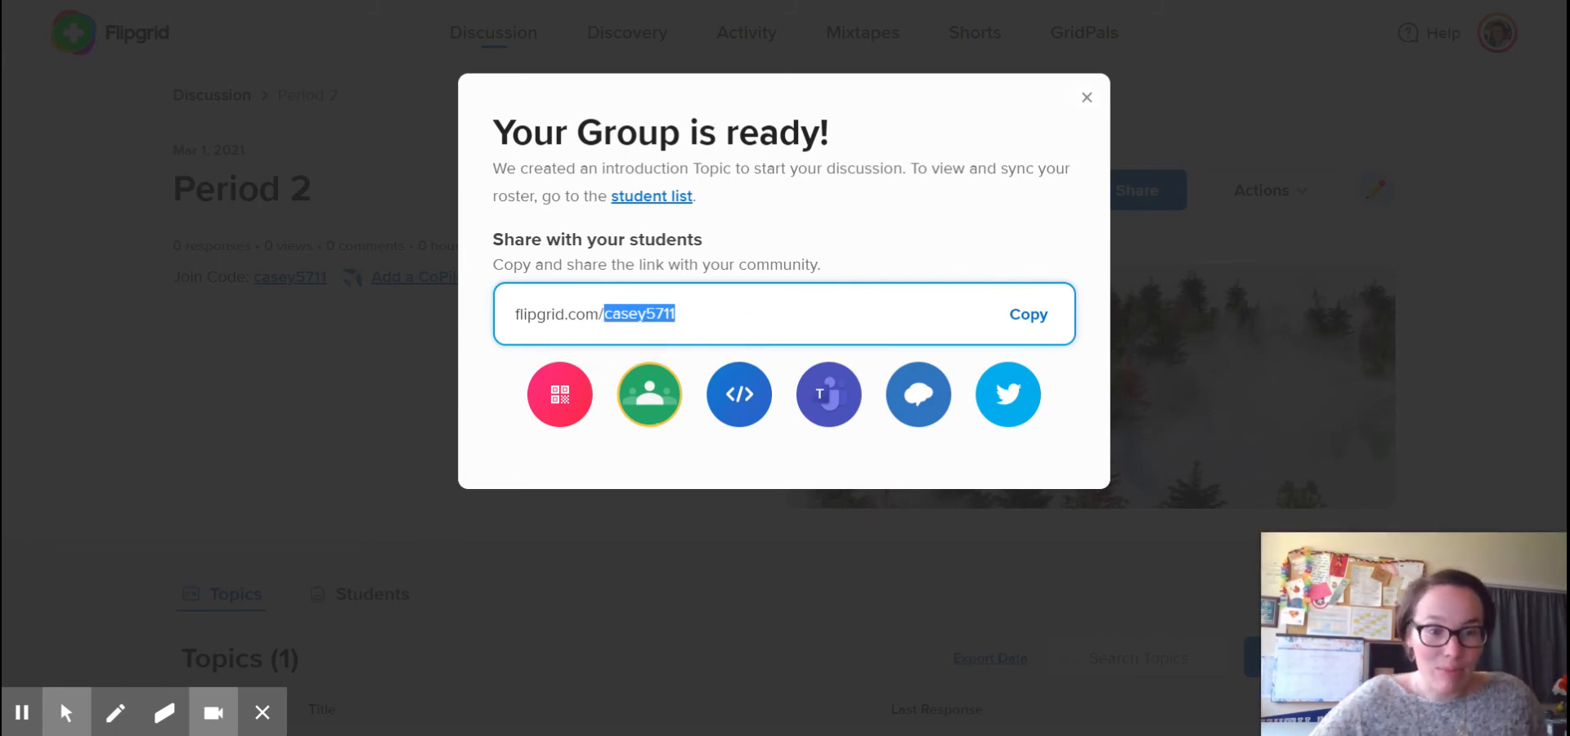
click(1087, 97)
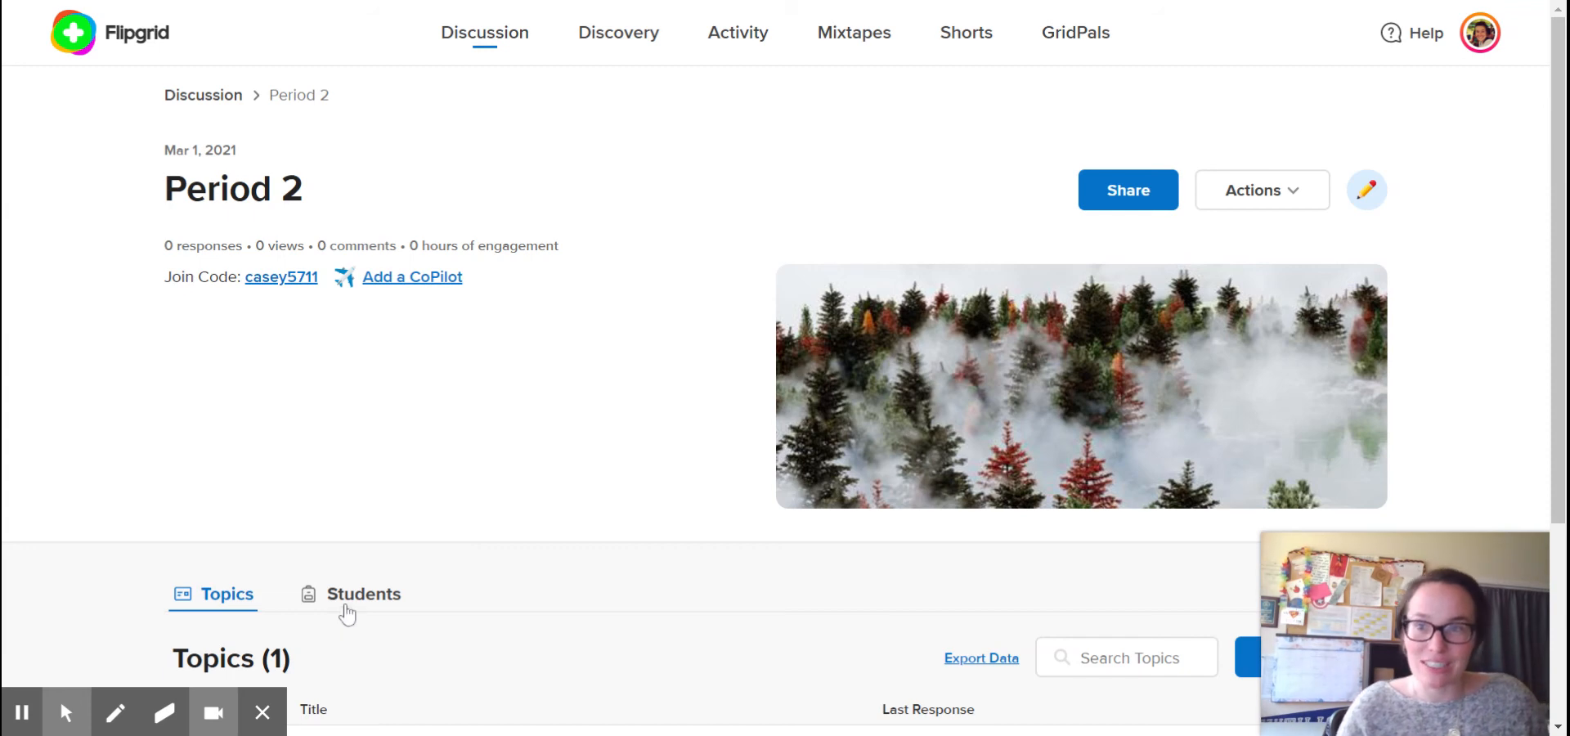
- Look at the new group's topic list, and reopen the Period 2 group from the groups overview
scroll(343, 605, down, 3)
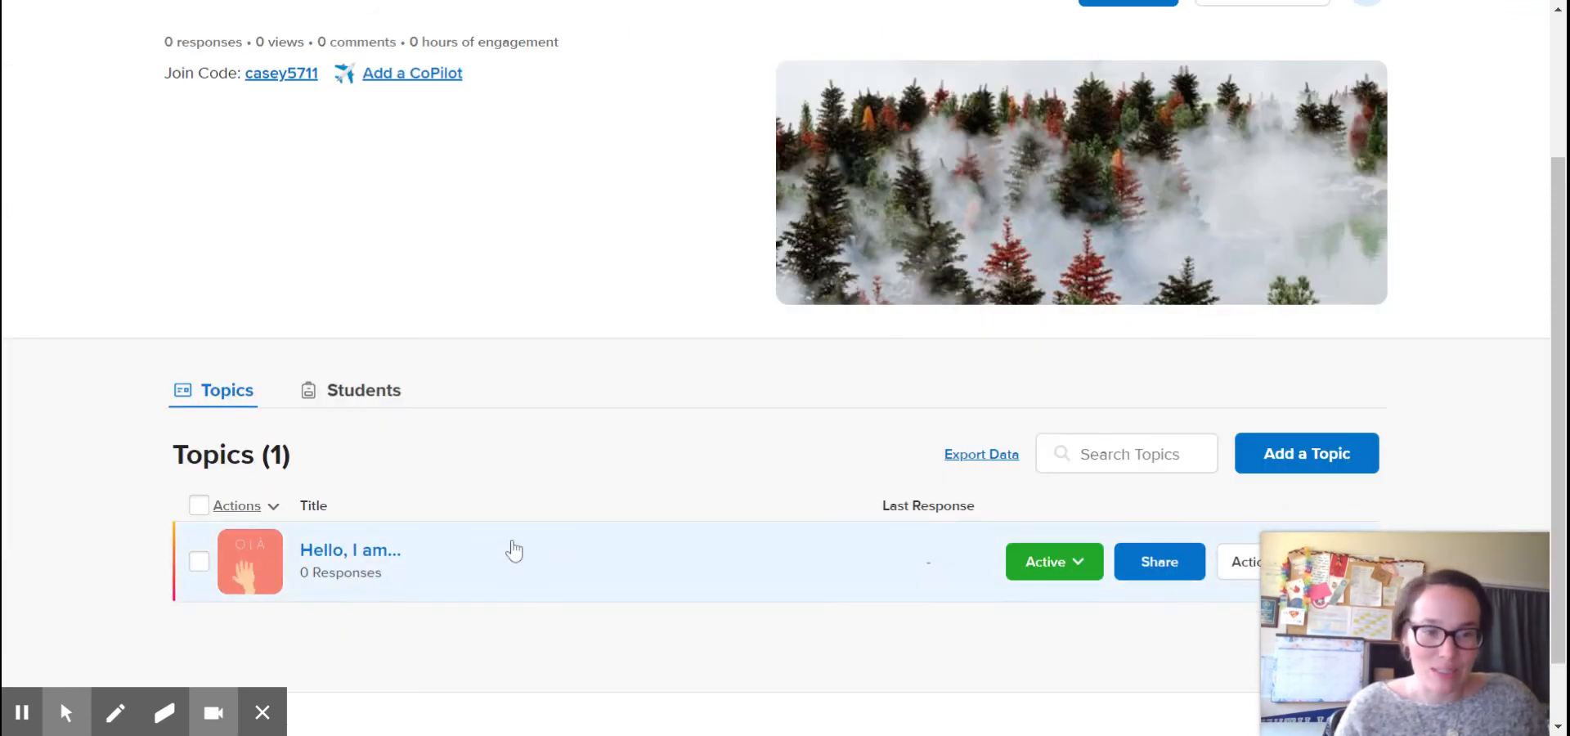
scroll(503, 523, up, 3)
click(498, 38)
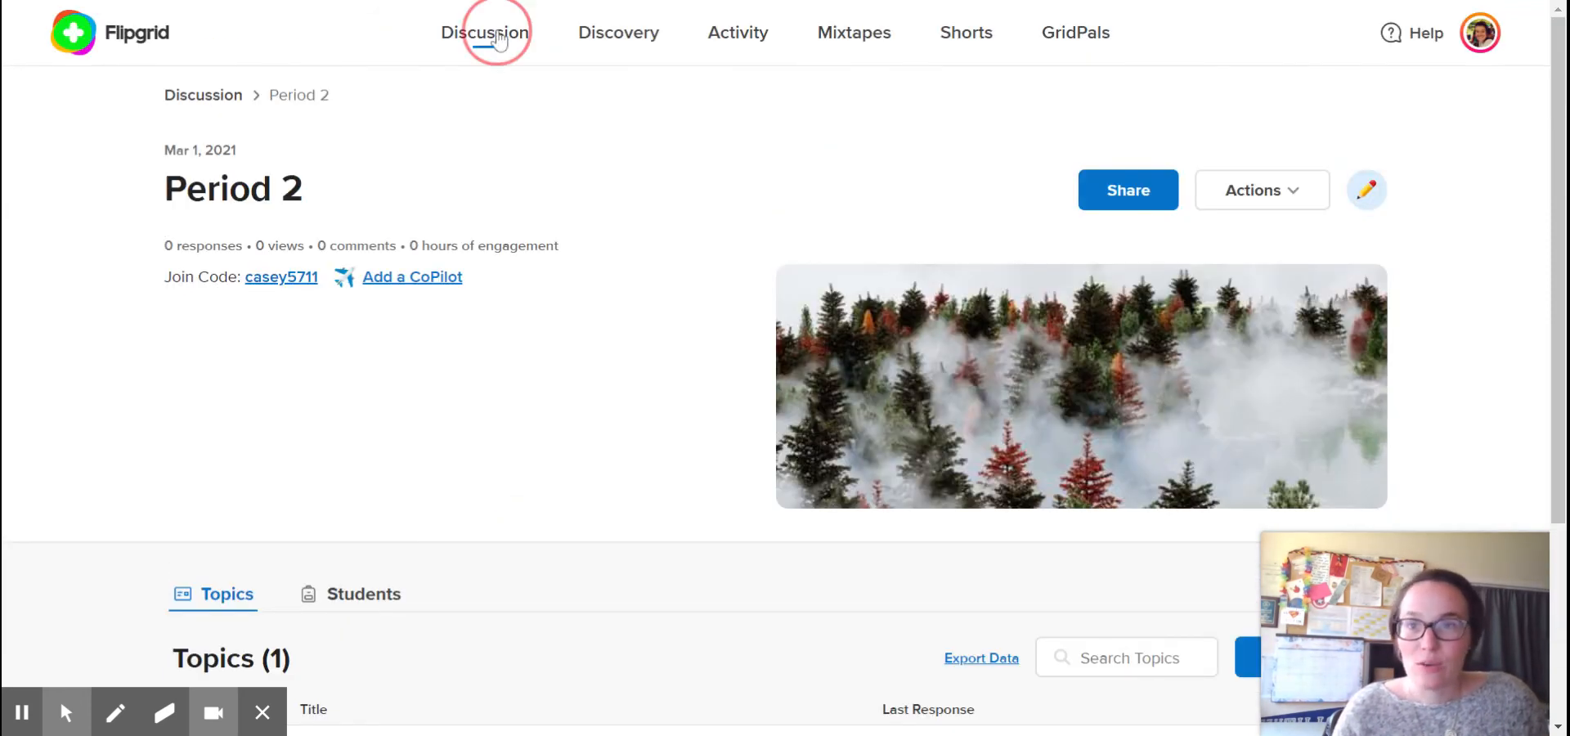
click(438, 465)
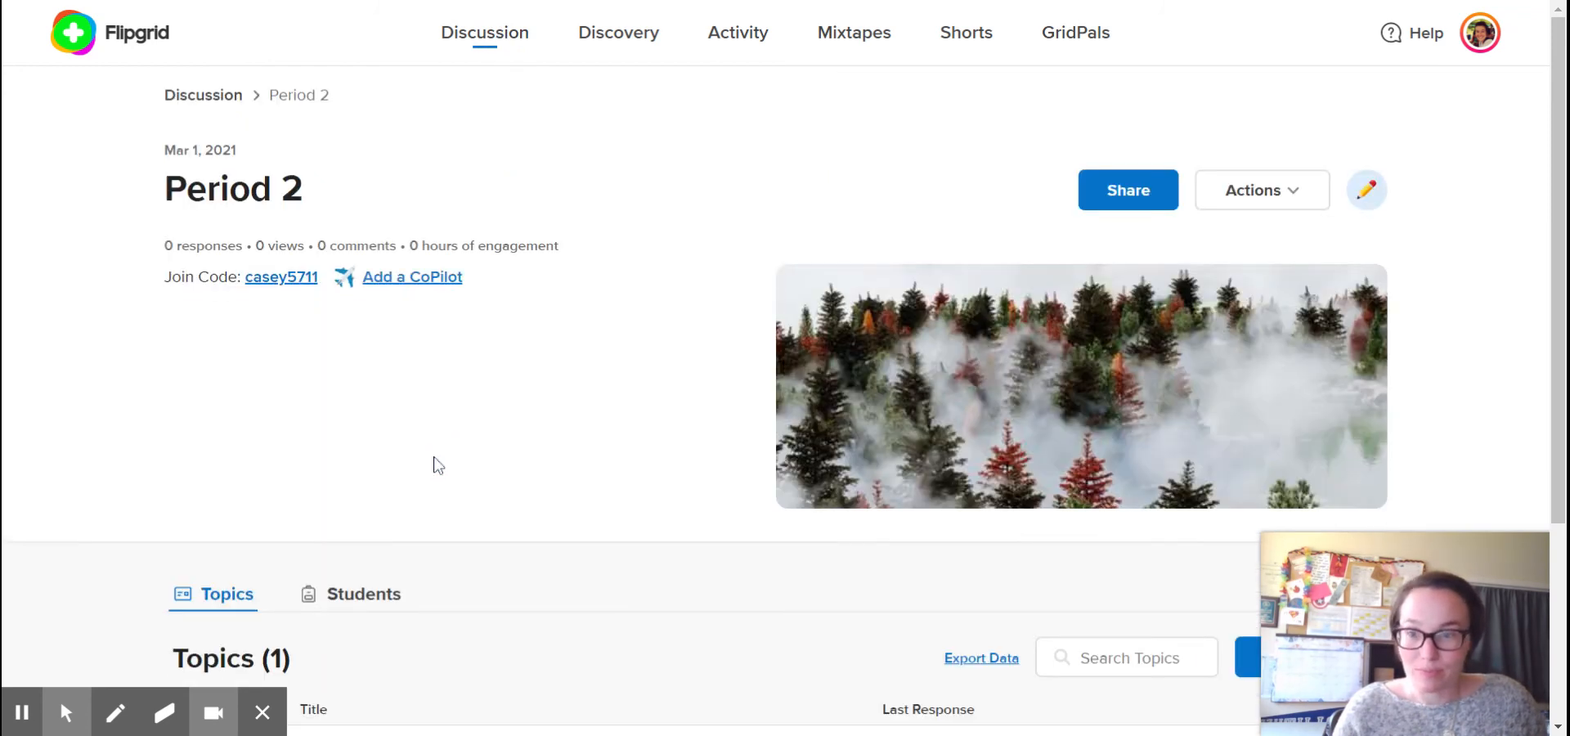
- Look over the Period 2 group's topics and its roster of students synced from the linked class
scroll(433, 464, down, 3)
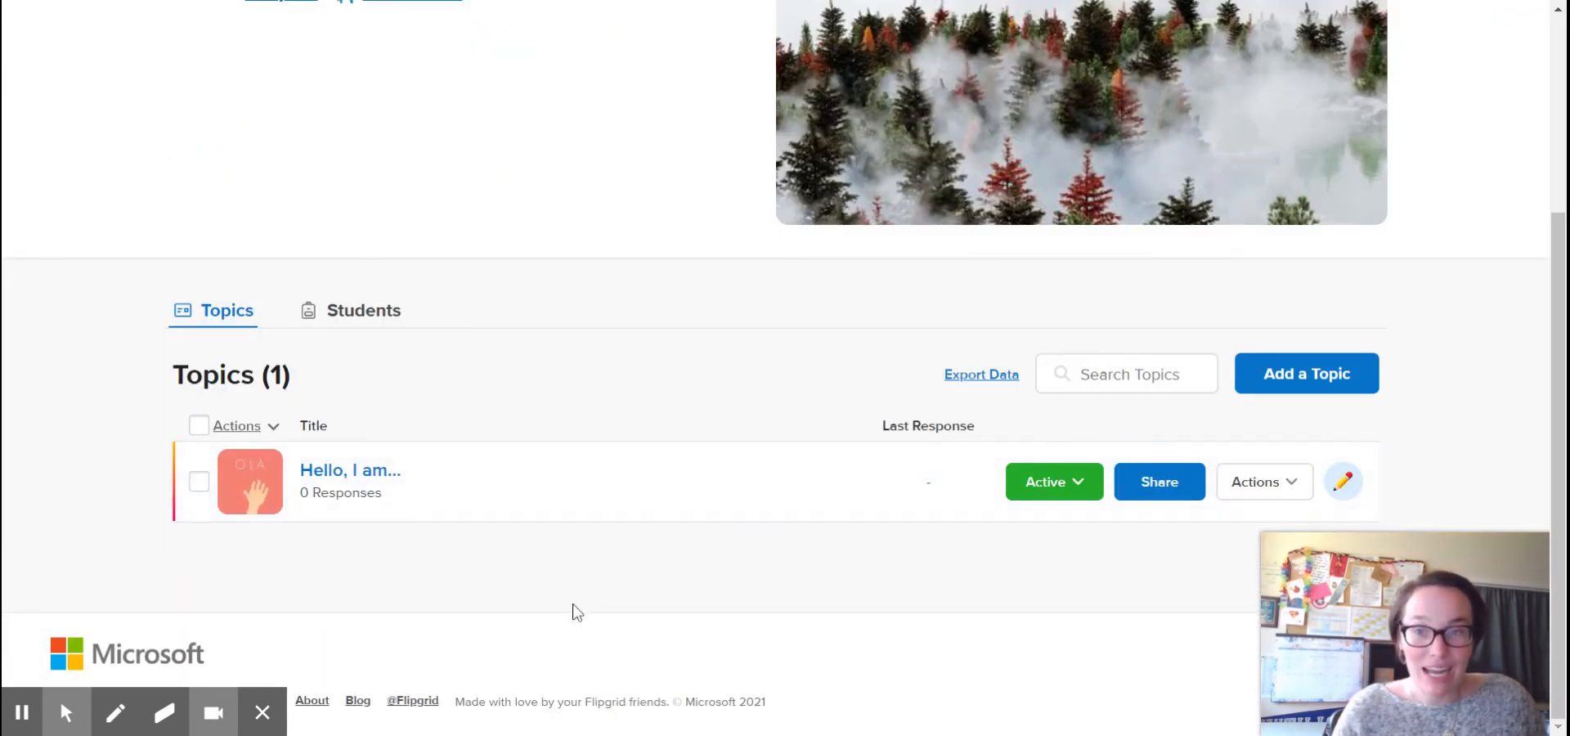
click(396, 311)
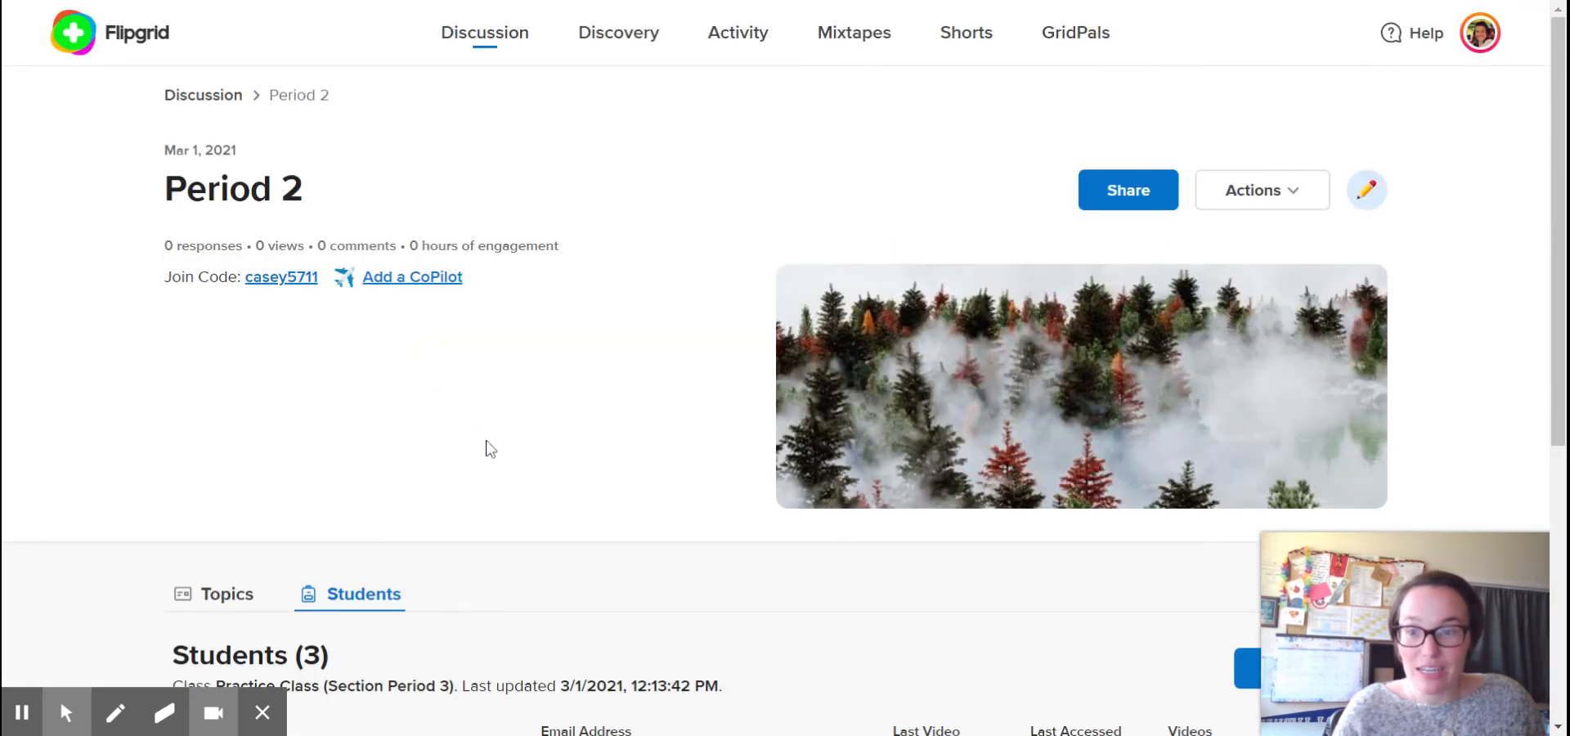
scroll(483, 445, down, 3)
scroll(417, 462, down, 1)
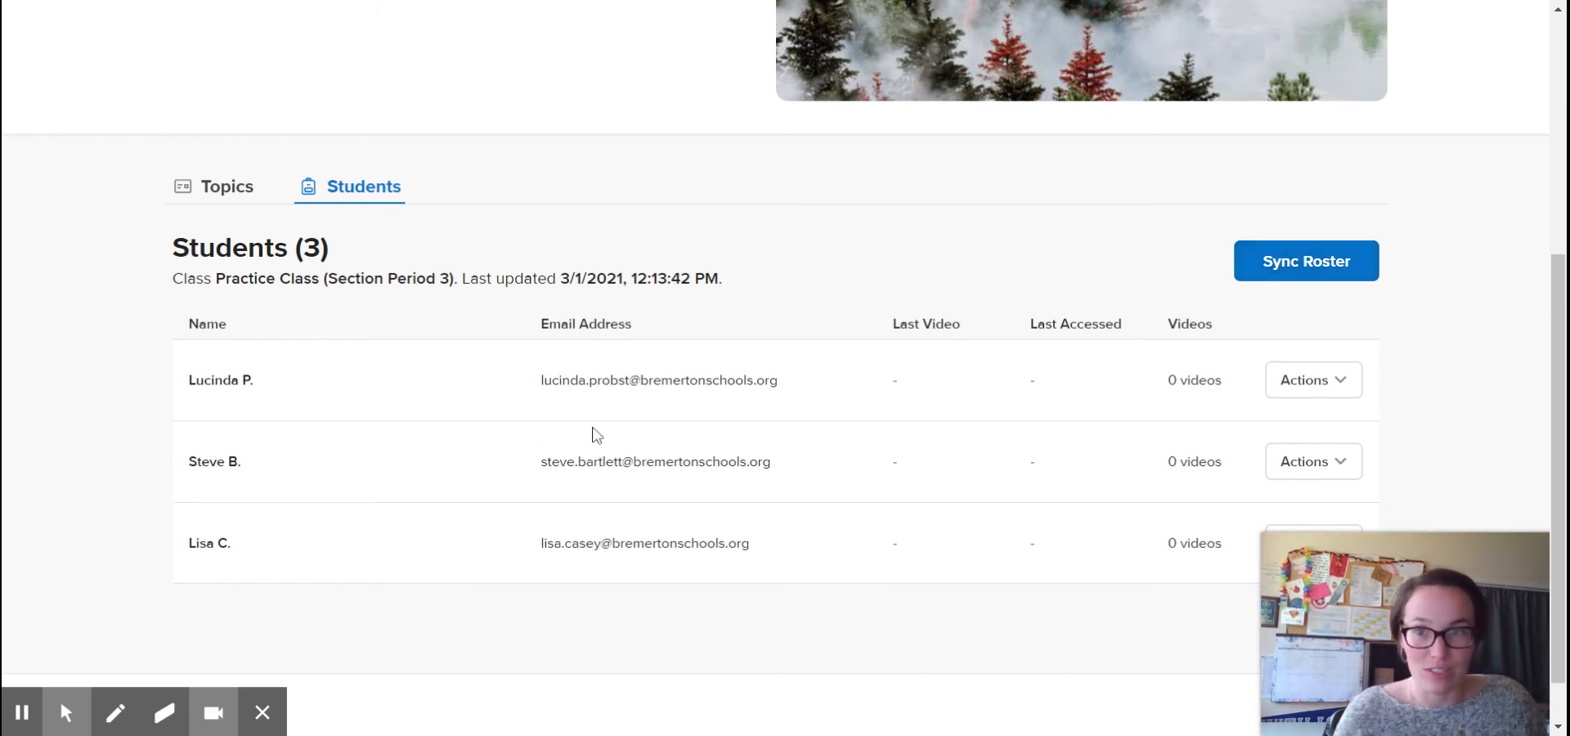
scroll(595, 425, up, 5)
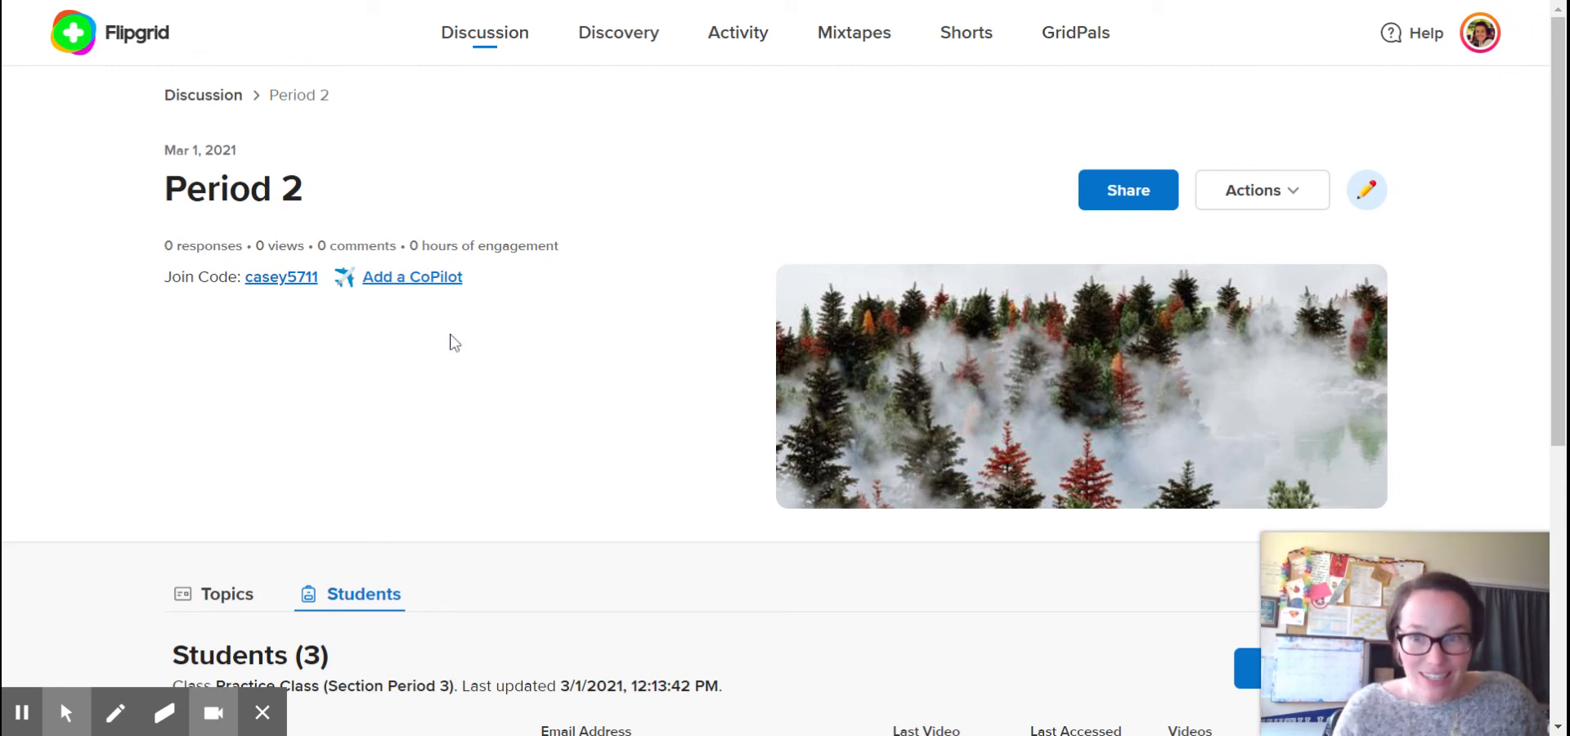
- Show the form for inviting a CoPilot to the Period 2 group, and close it without inviting anyone
click(426, 282)
click(676, 293)
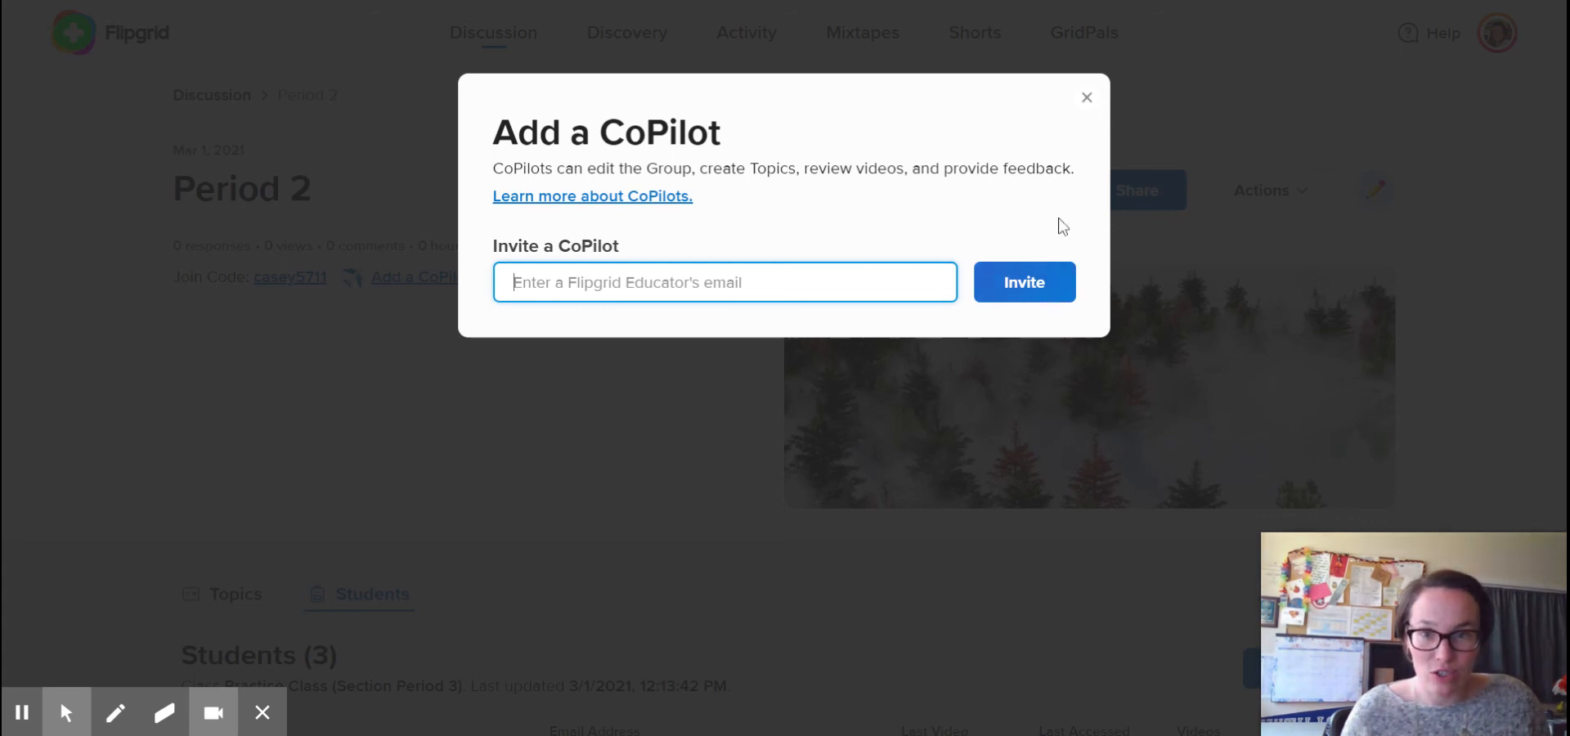
click(1088, 100)
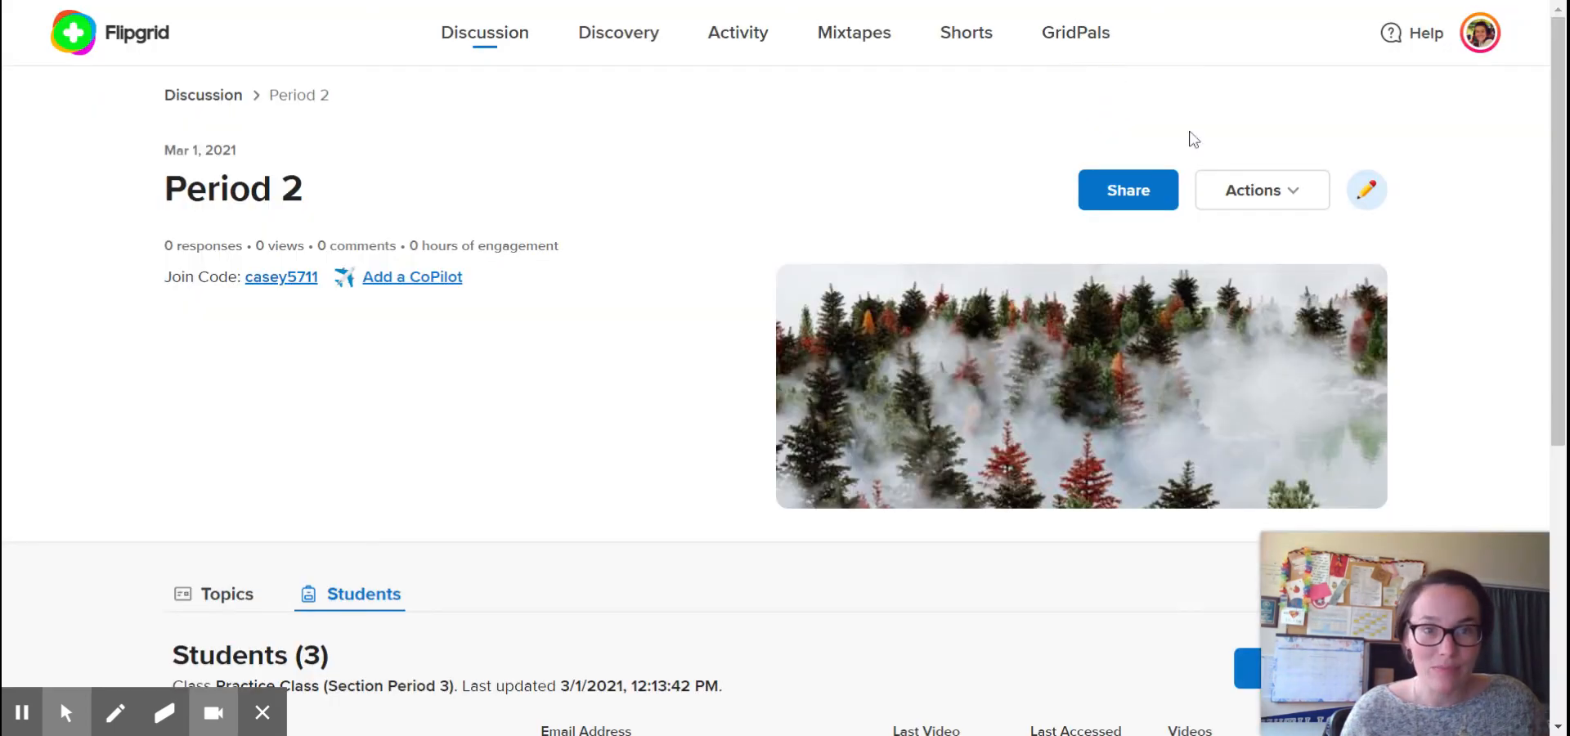
- Review the group's available actions, show the Duplicate Group confirmation, and dismiss it without duplicating Period 2
click(1233, 199)
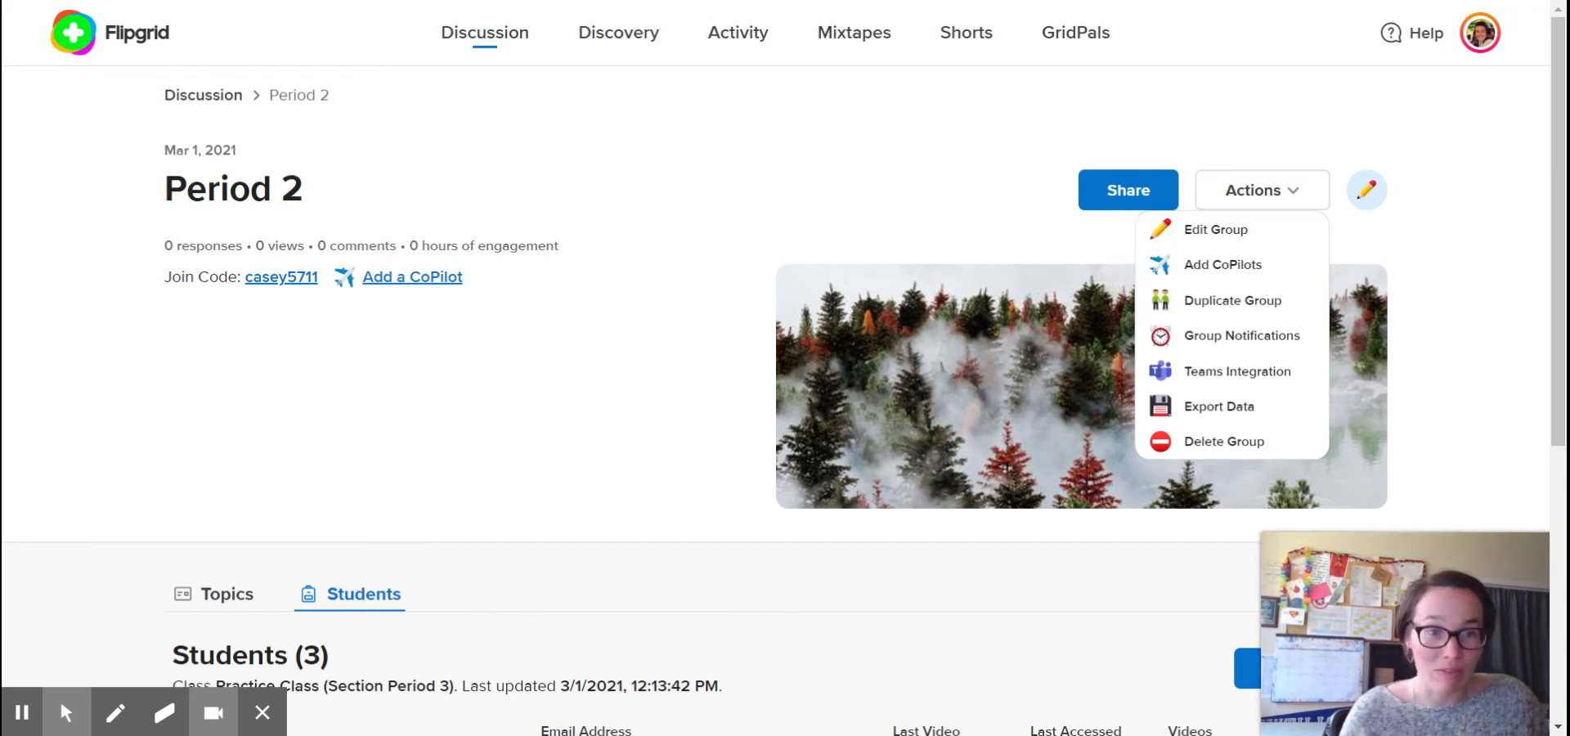
click(1165, 300)
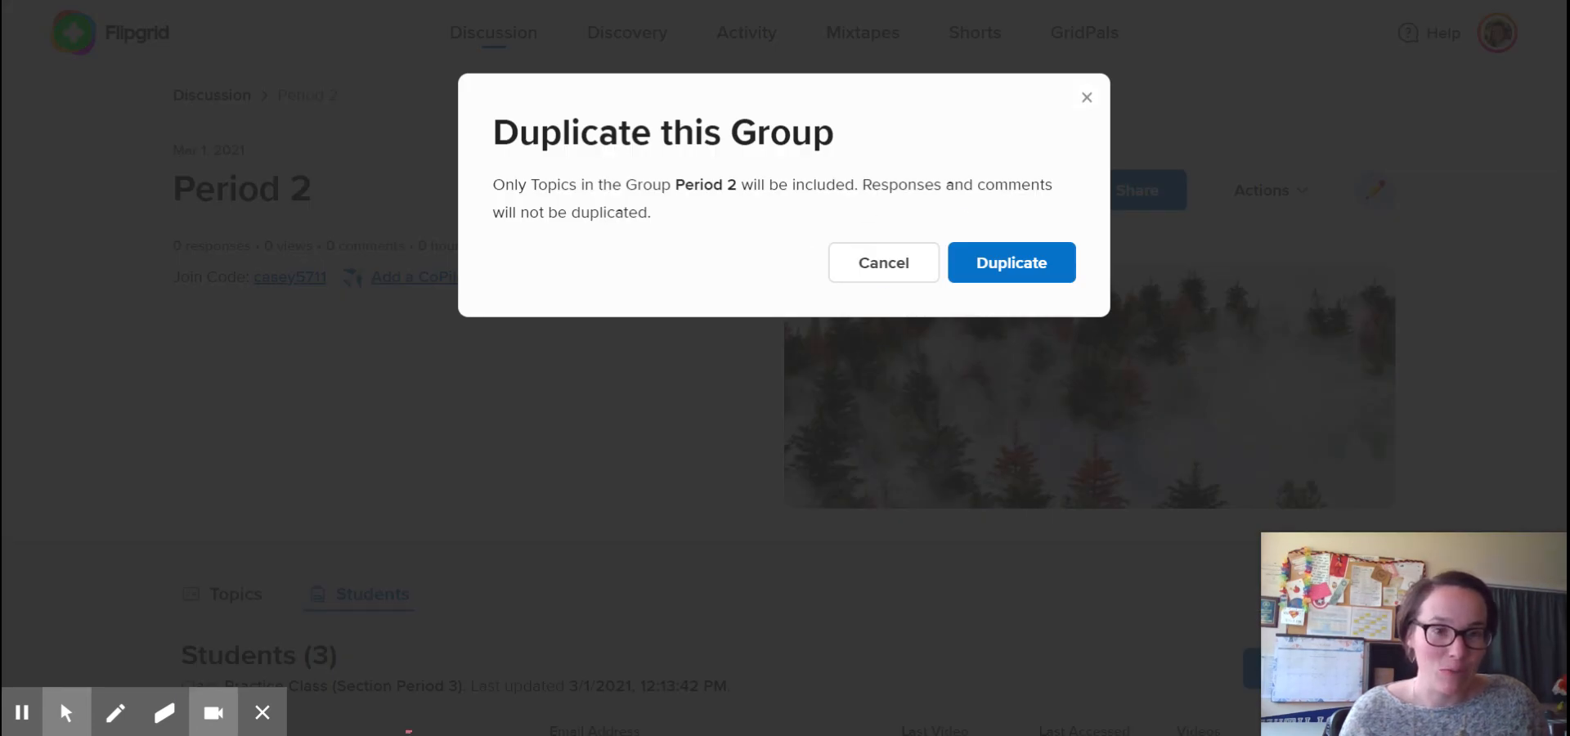
click(1087, 97)
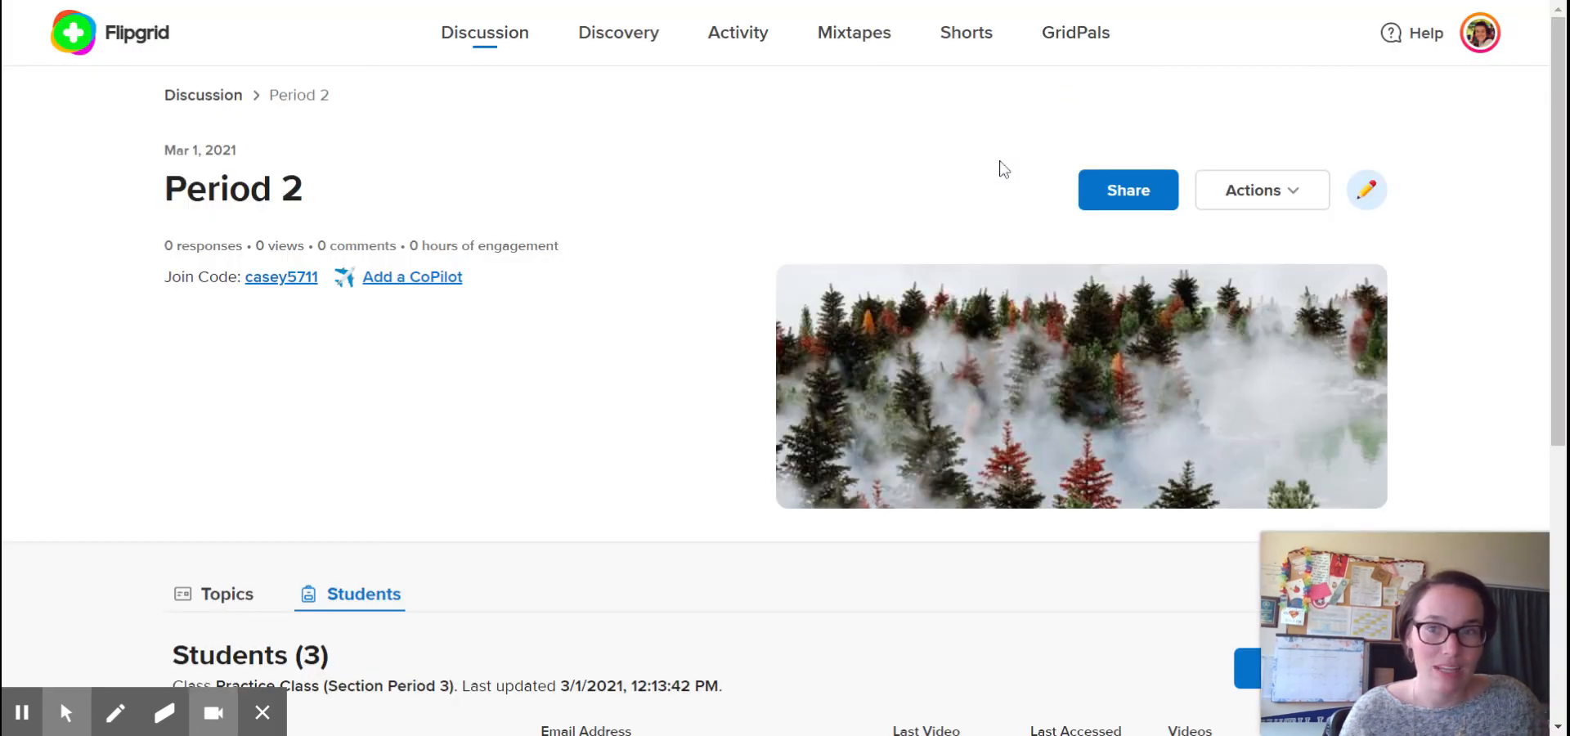